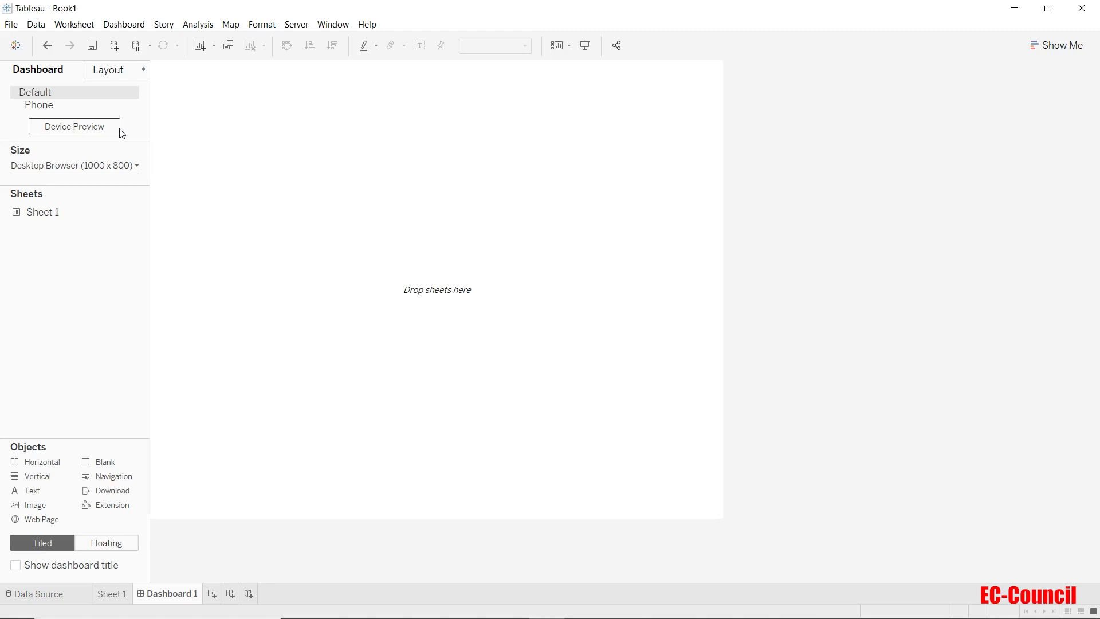
Turn on the device preview for the Phone layout and examine the available device types and phone models.
click(117, 128)
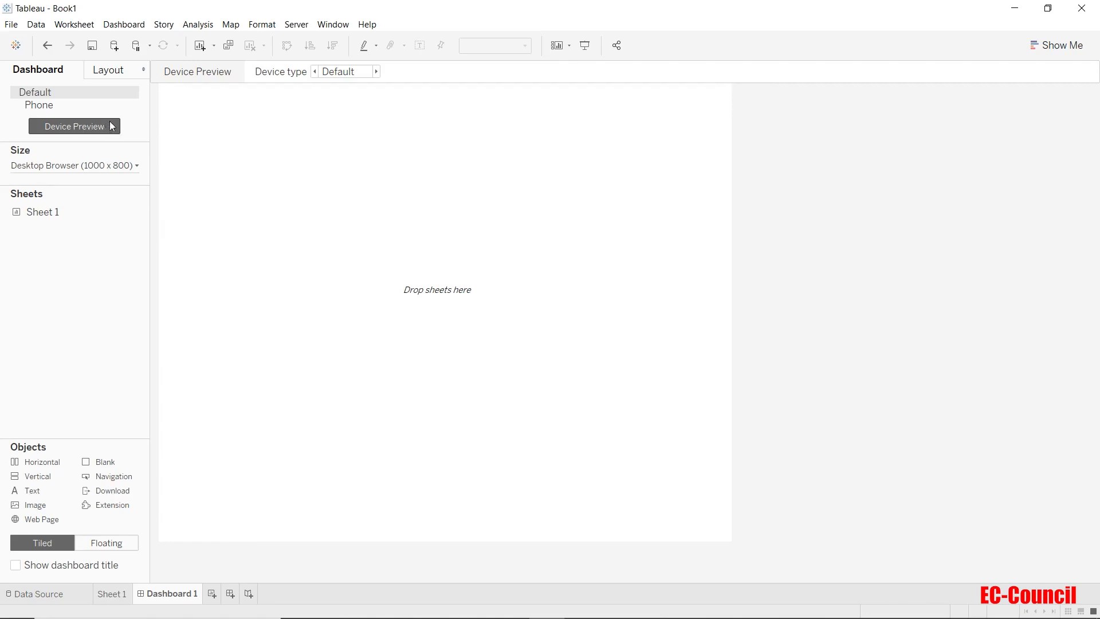
click(57, 105)
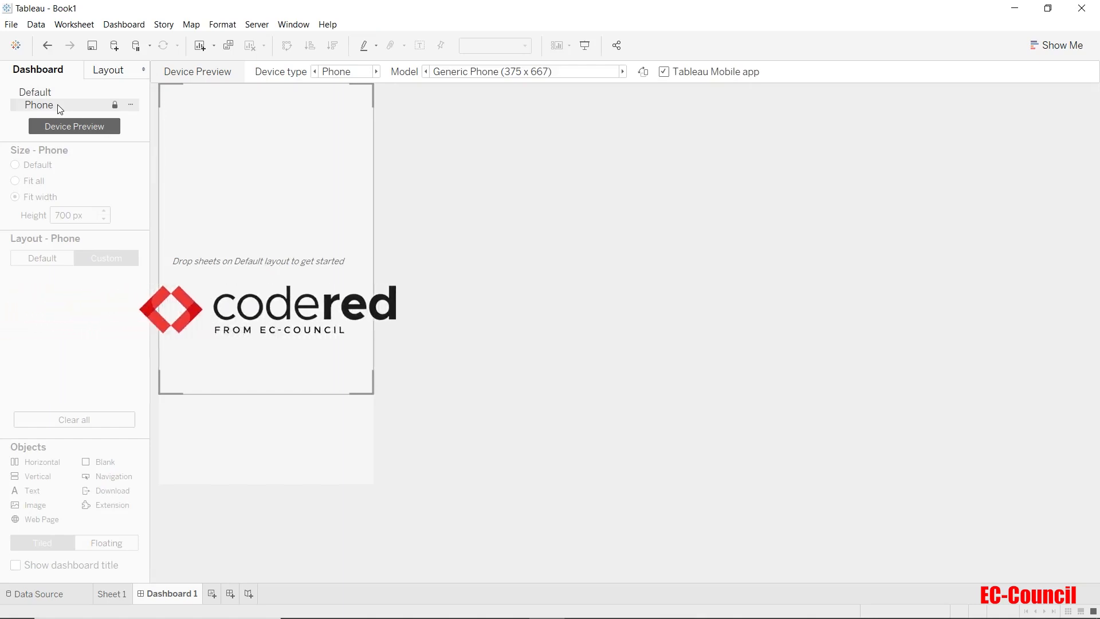
click(346, 72)
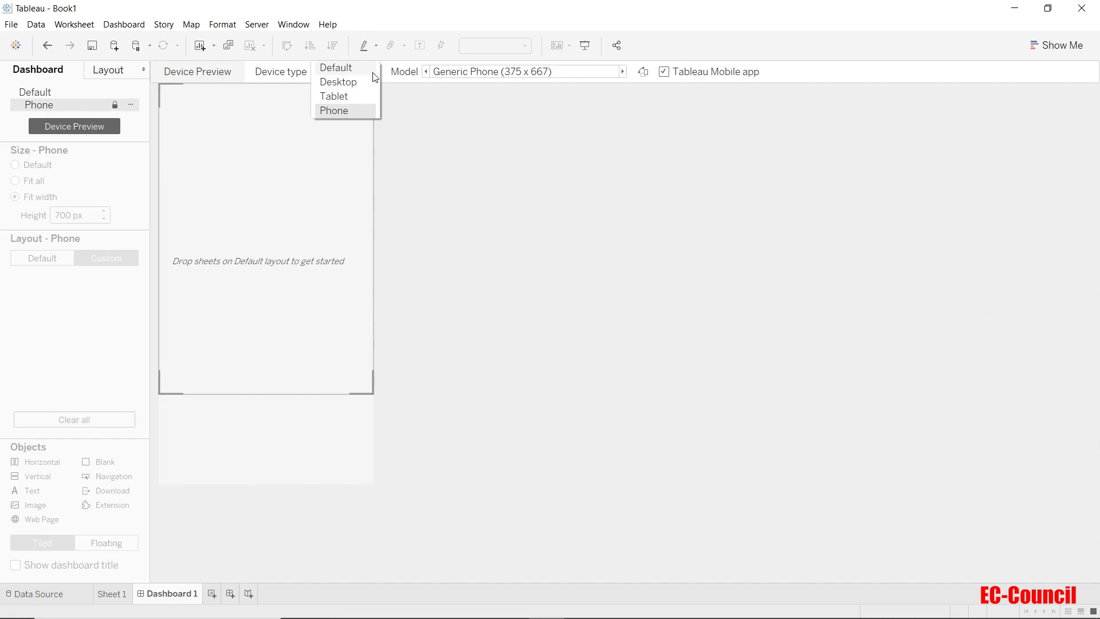
click(476, 71)
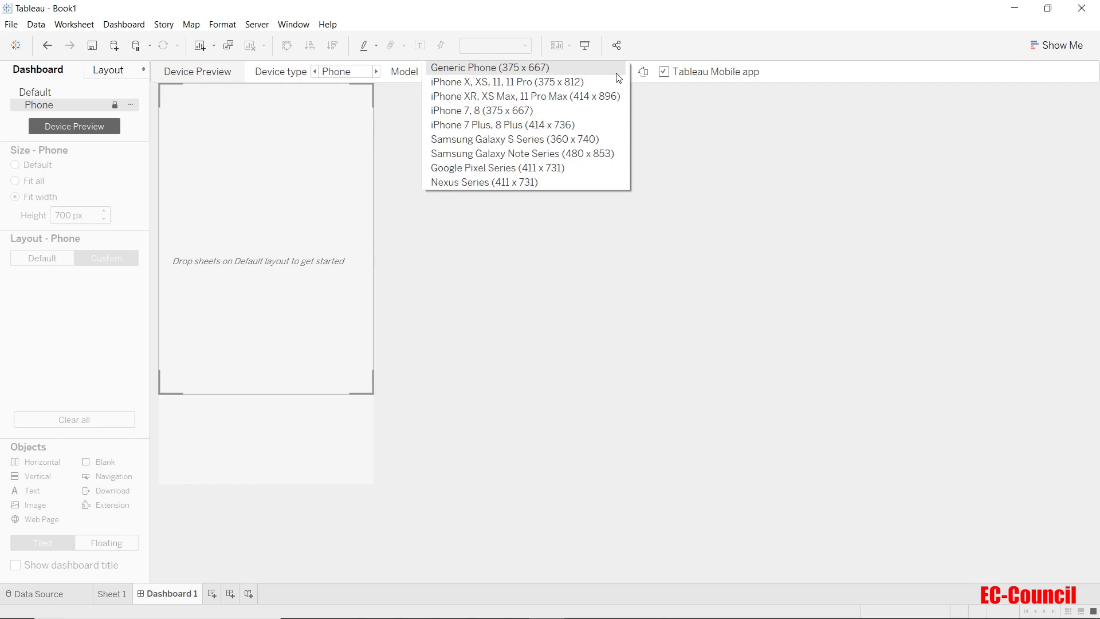
click(658, 136)
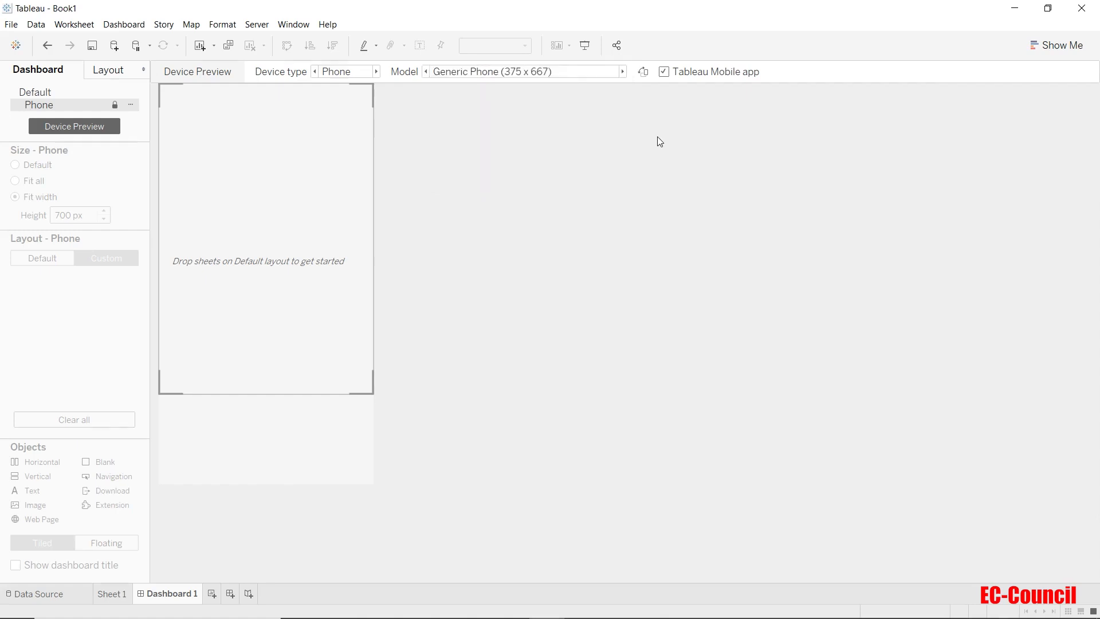
Preview the dashboard as Tablet and Desktop, examine the models offered for each, and close the device preview.
click(368, 73)
click(367, 95)
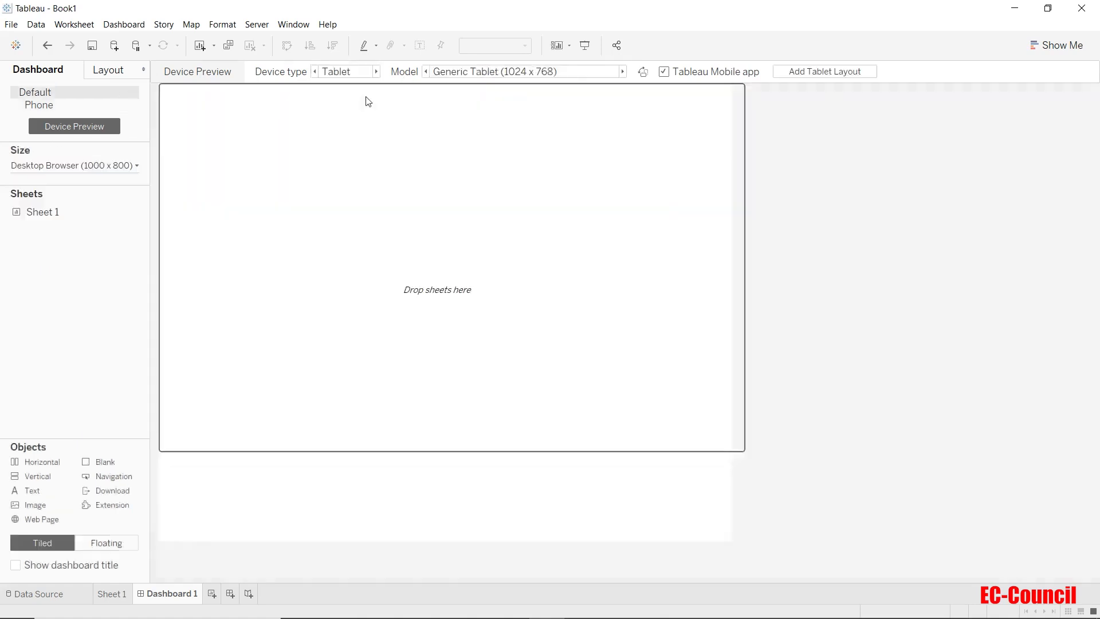
click(476, 73)
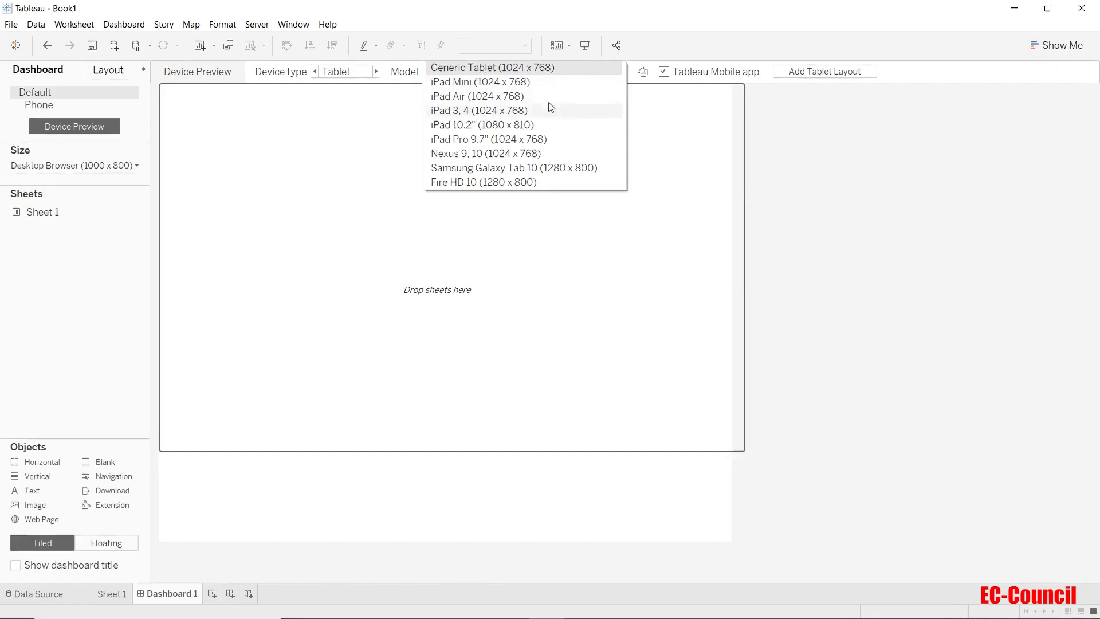
click(373, 70)
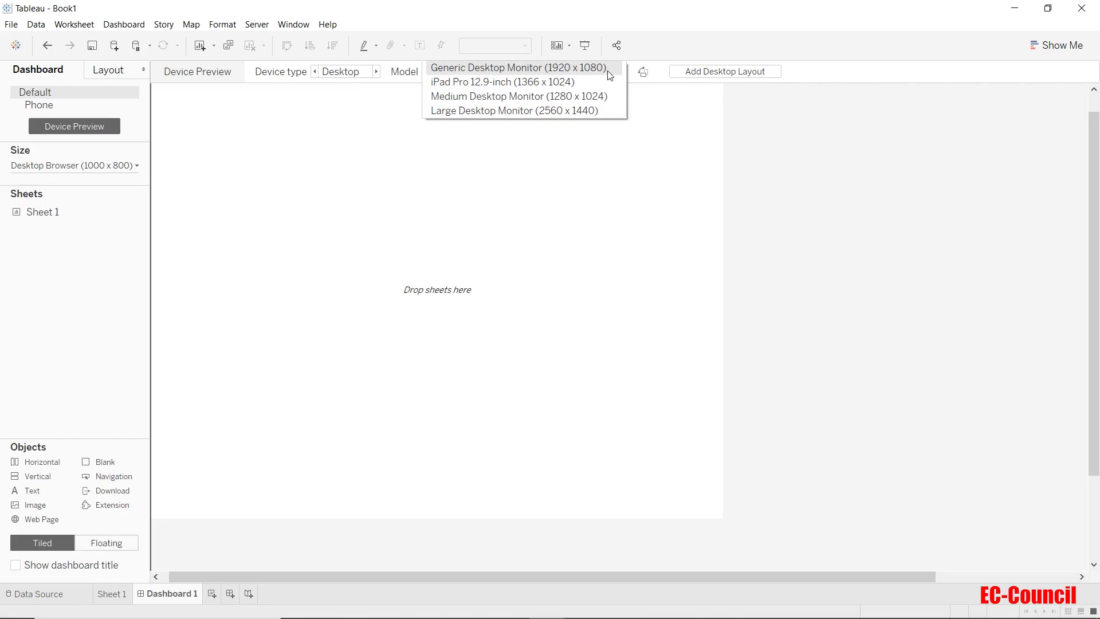
click(735, 124)
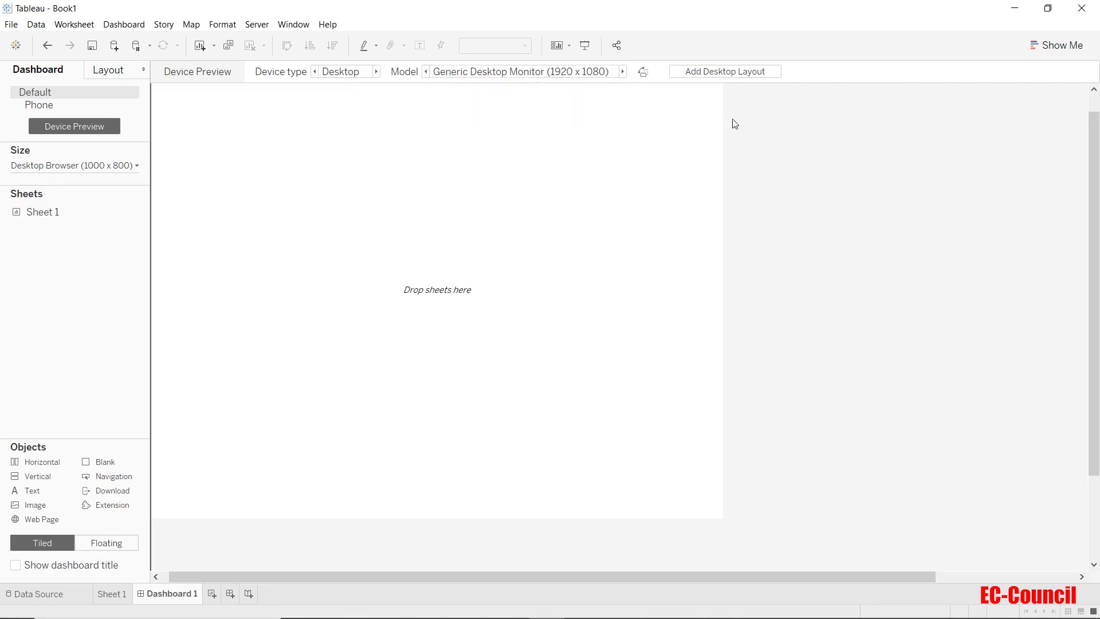
click(82, 133)
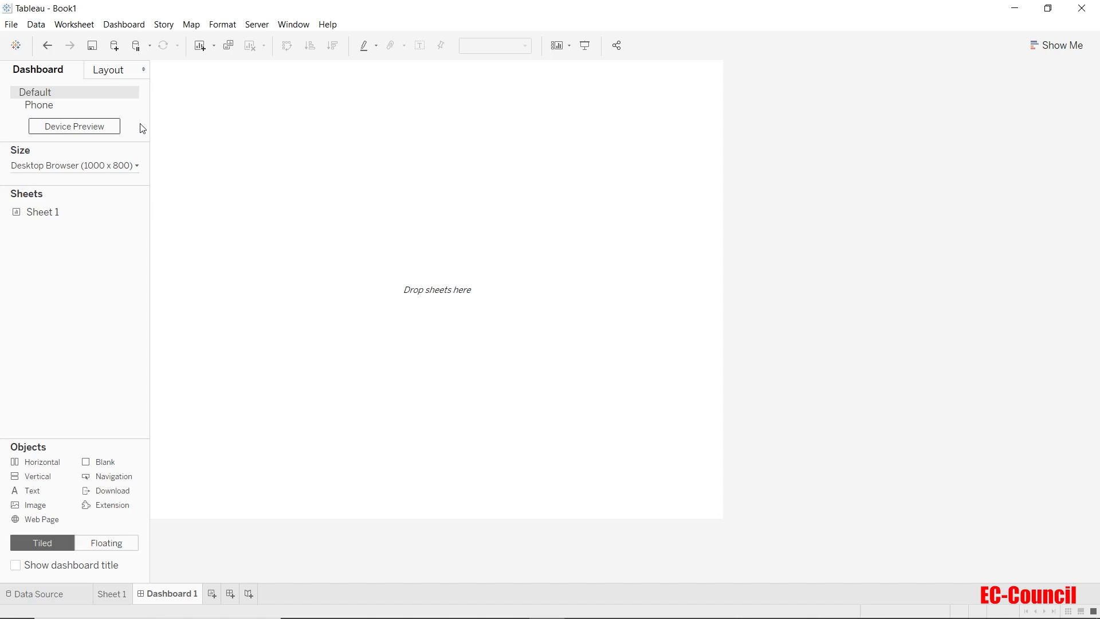
Change the dashboard sizing from a fixed size to Automatic and from there to Range.
click(107, 165)
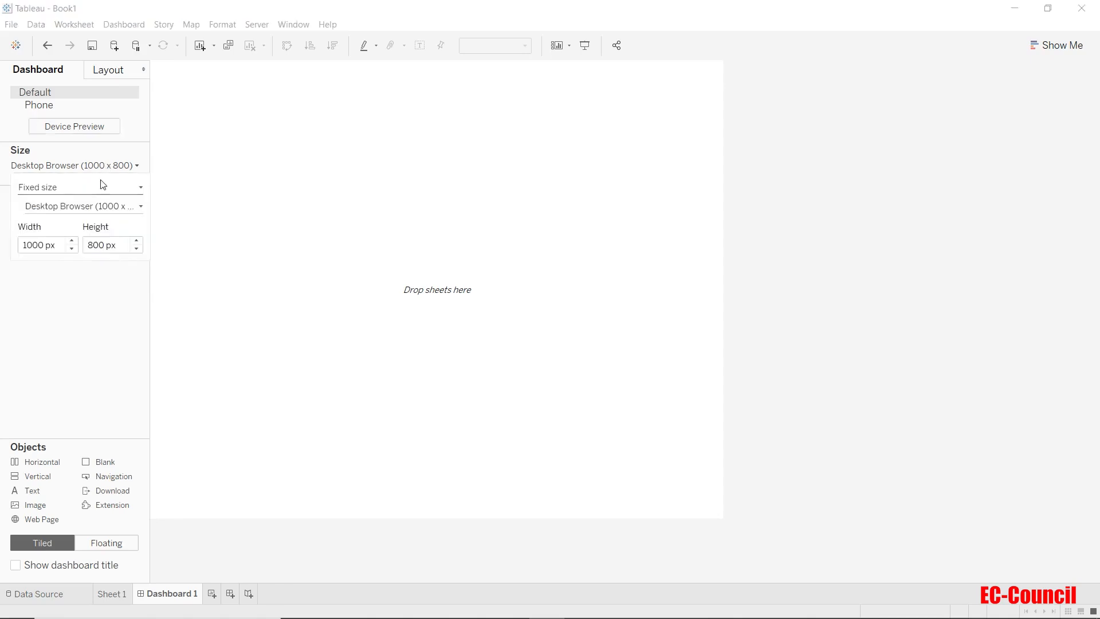
click(102, 188)
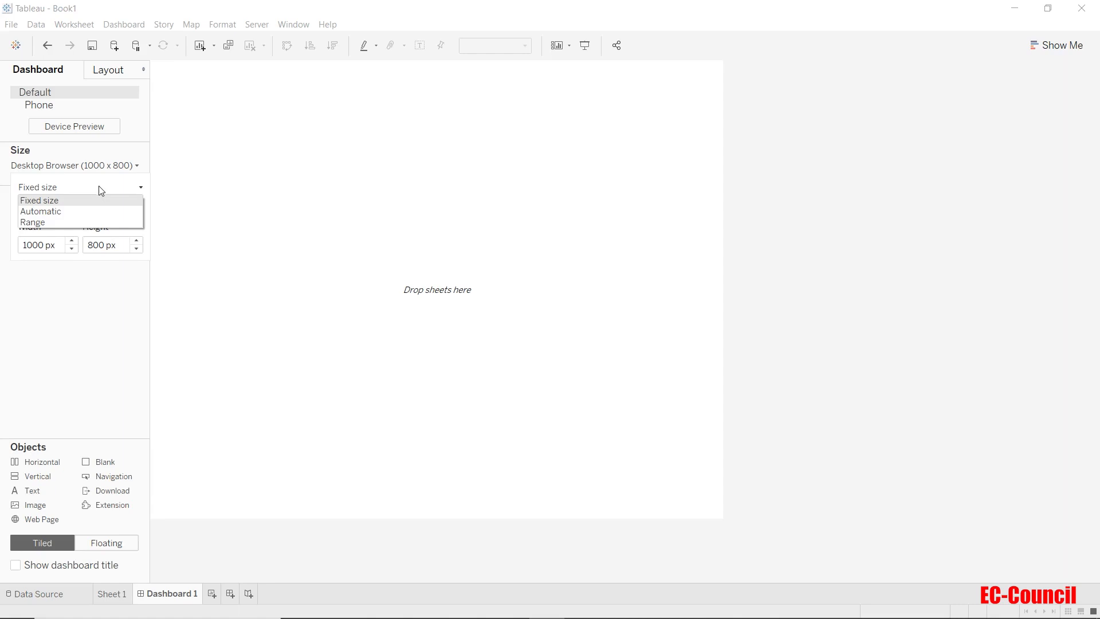
click(94, 212)
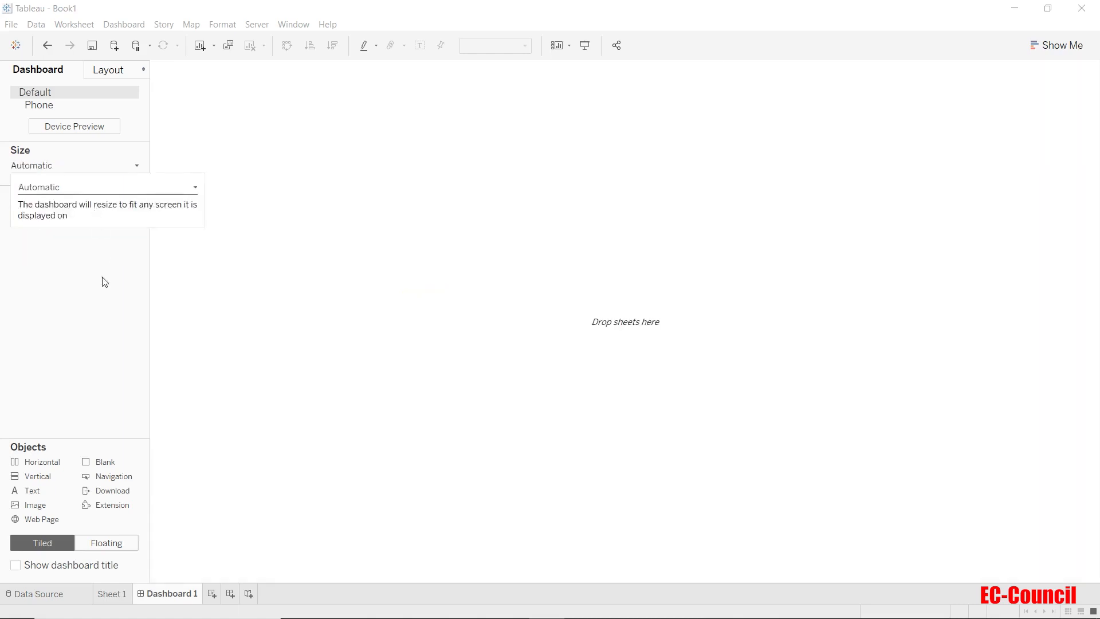
click(79, 188)
click(73, 223)
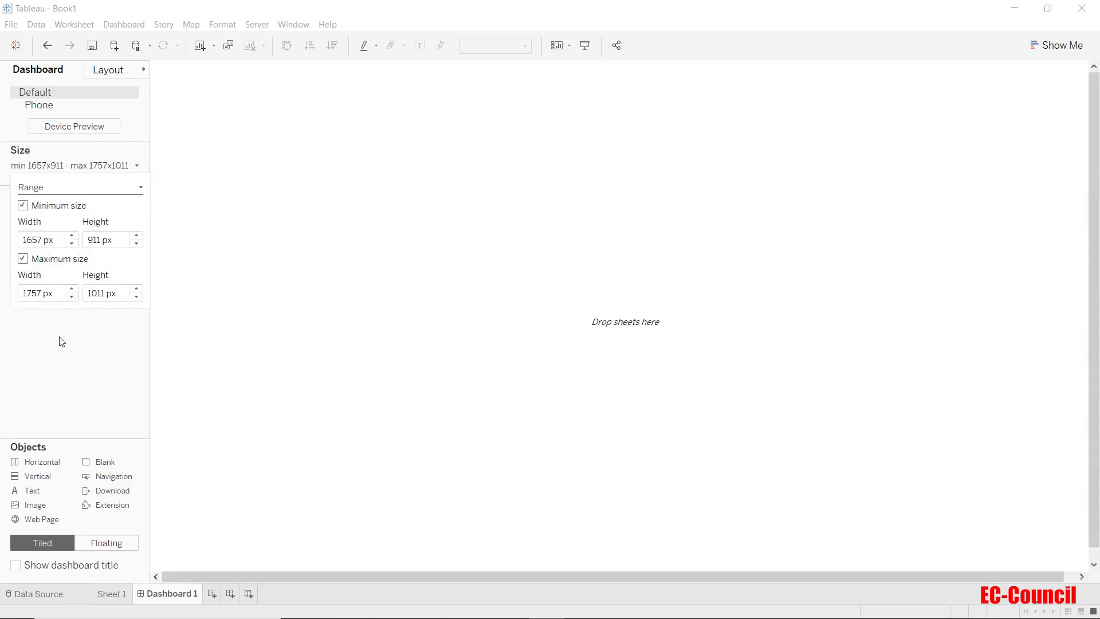
Set the dashboard sizing to Fixed size and examine the preset sizes, keeping Custom.
click(63, 187)
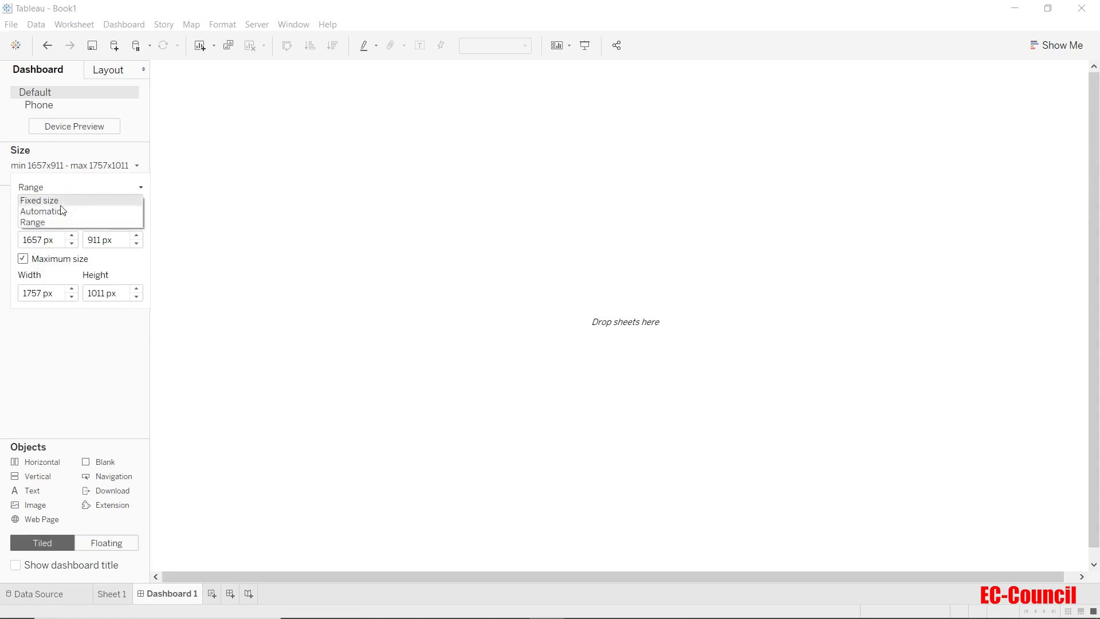
click(60, 201)
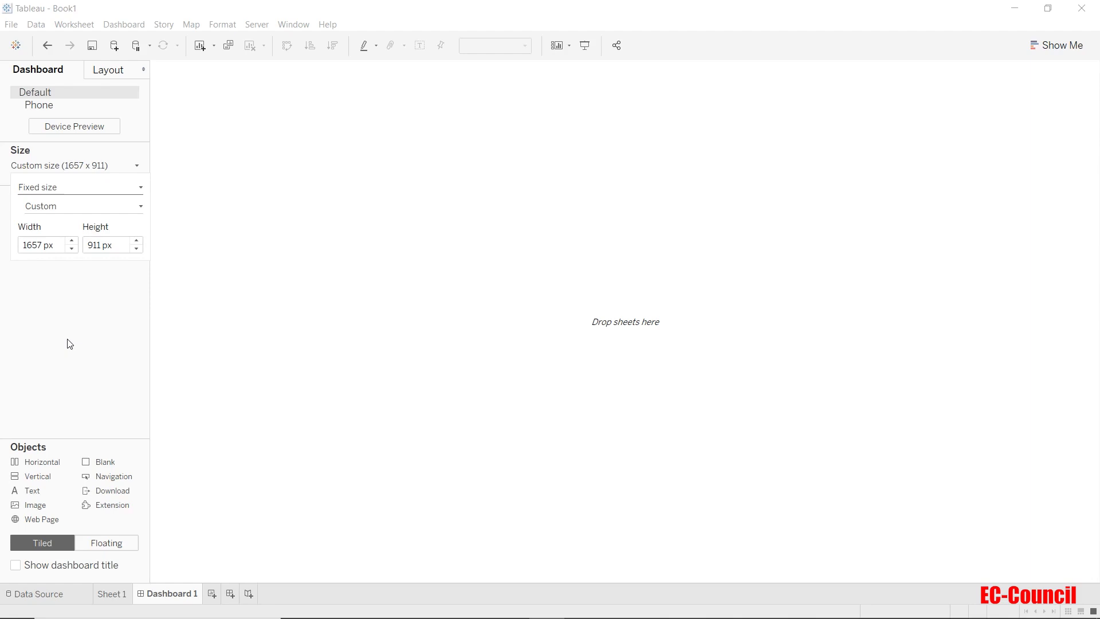
click(74, 208)
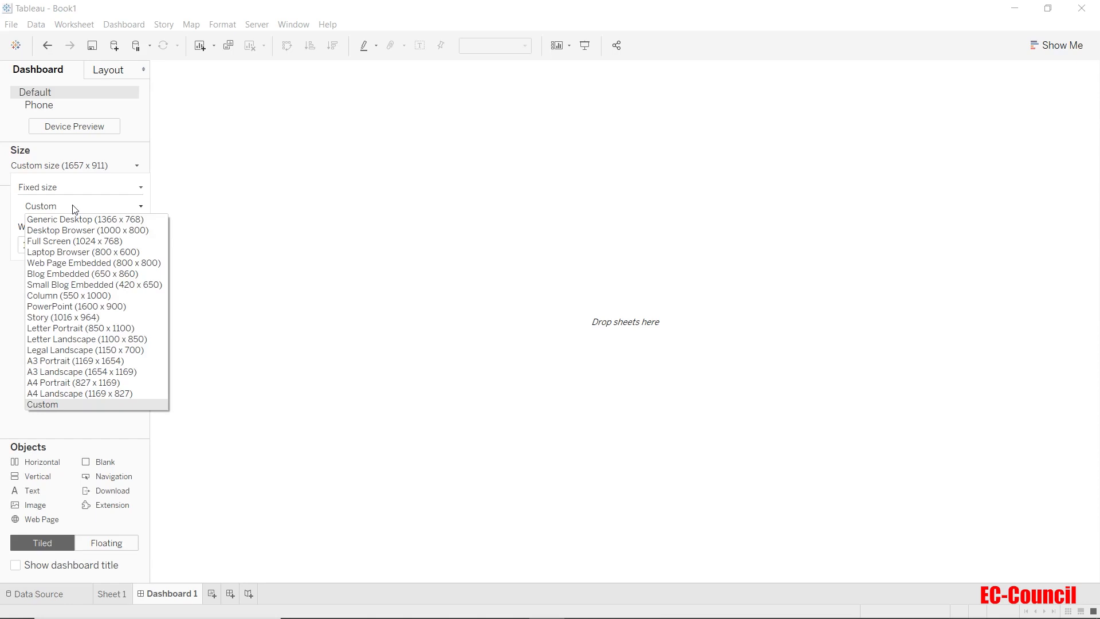
click(74, 207)
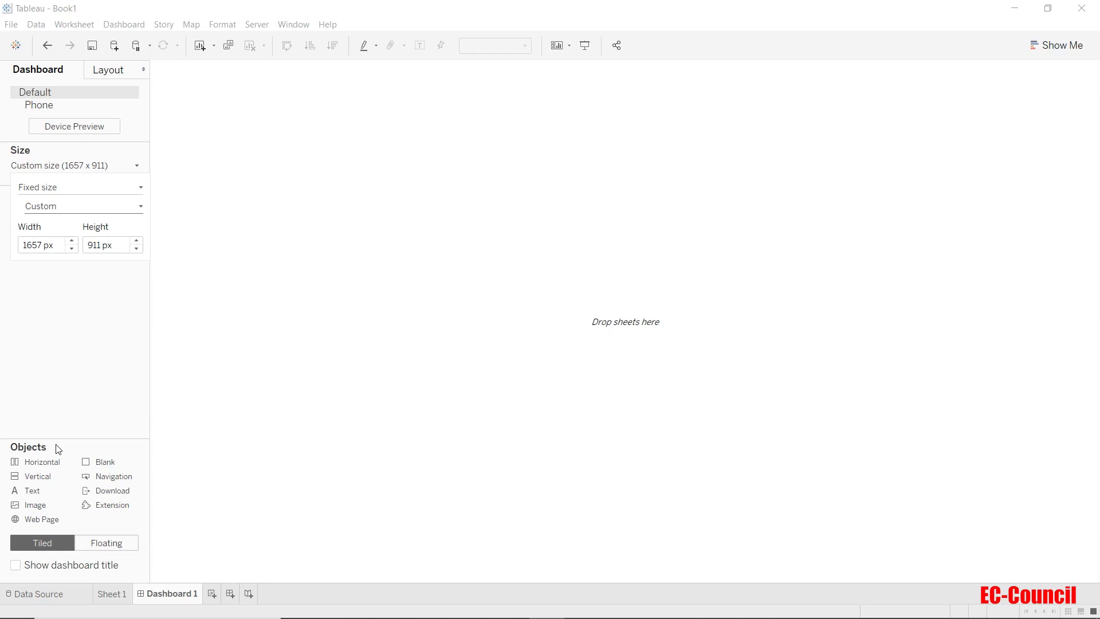
Add a horizontal container and a vertical container to the empty dashboard.
drag(54, 462, 205, 403)
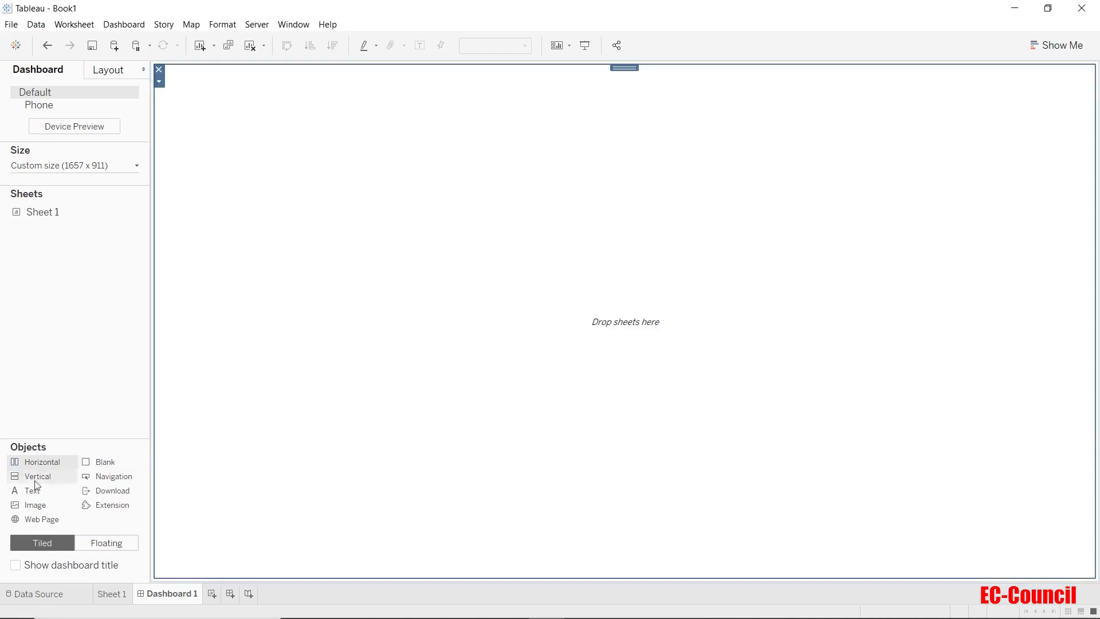
drag(34, 479, 214, 403)
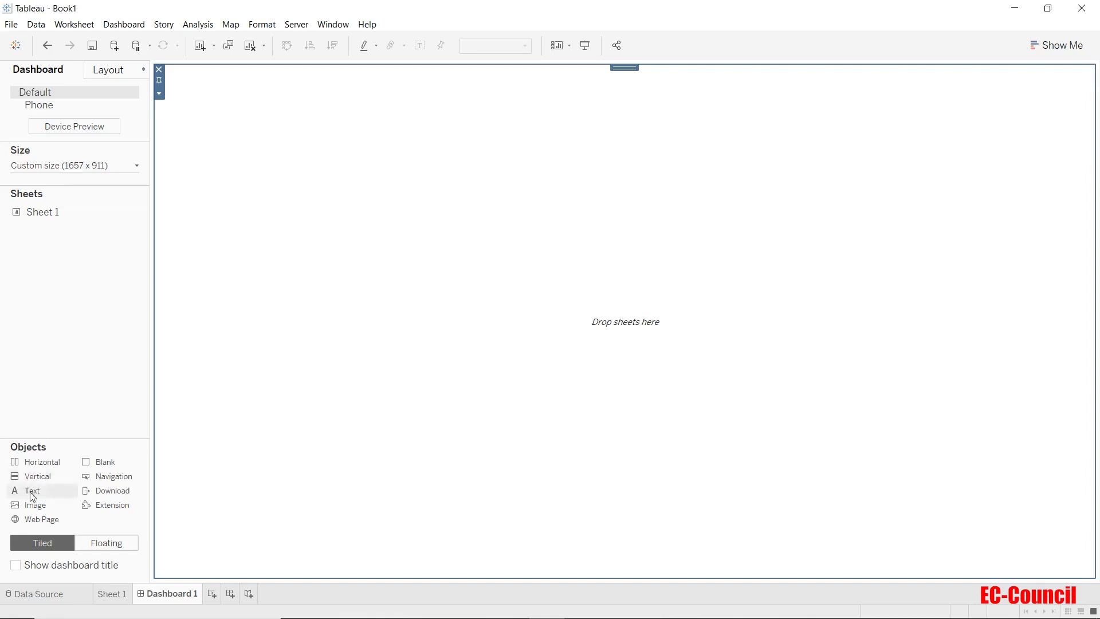
Add a text object reading "Text Box 1" to the dashboard, formatted in Tableau Semibold at size 26.
drag(32, 491, 206, 329)
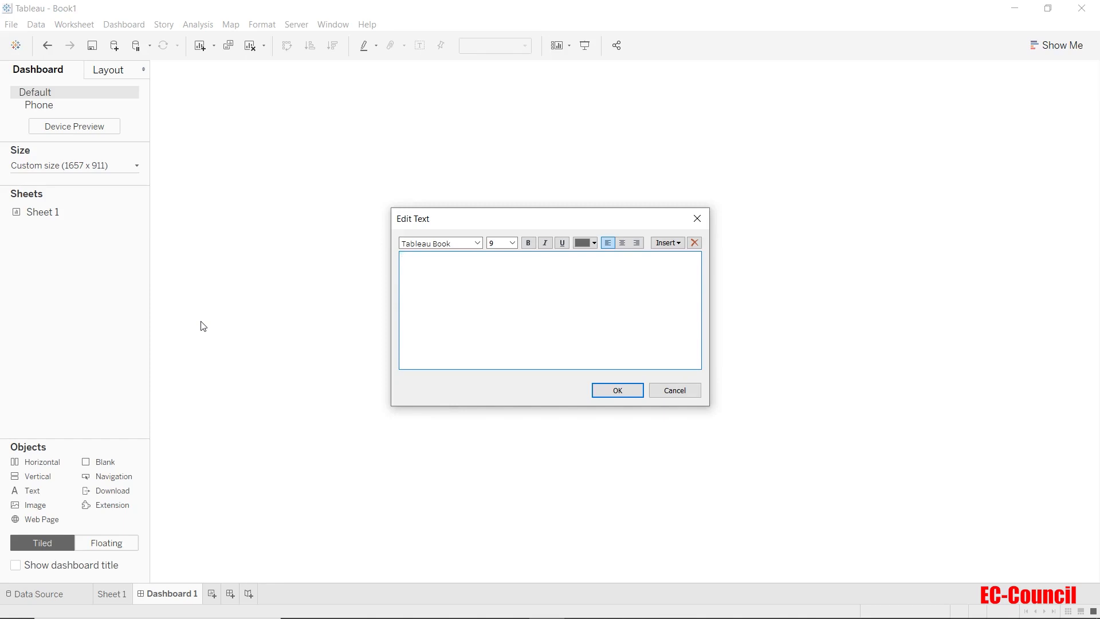
text(Text Box 1)
key(ctrl+a)
click(512, 242)
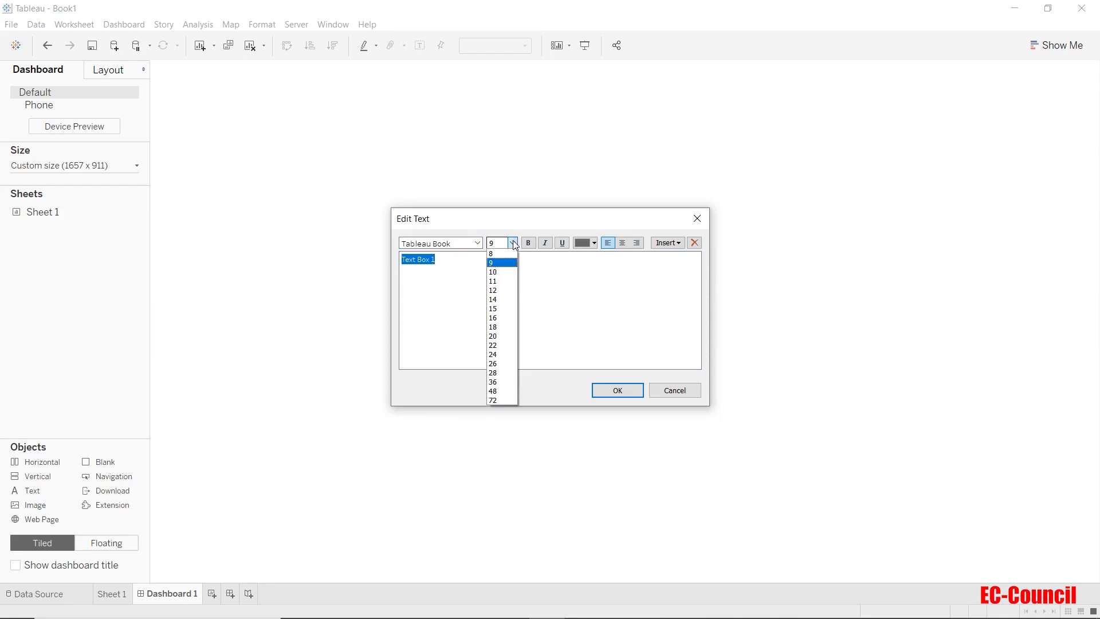
click(499, 363)
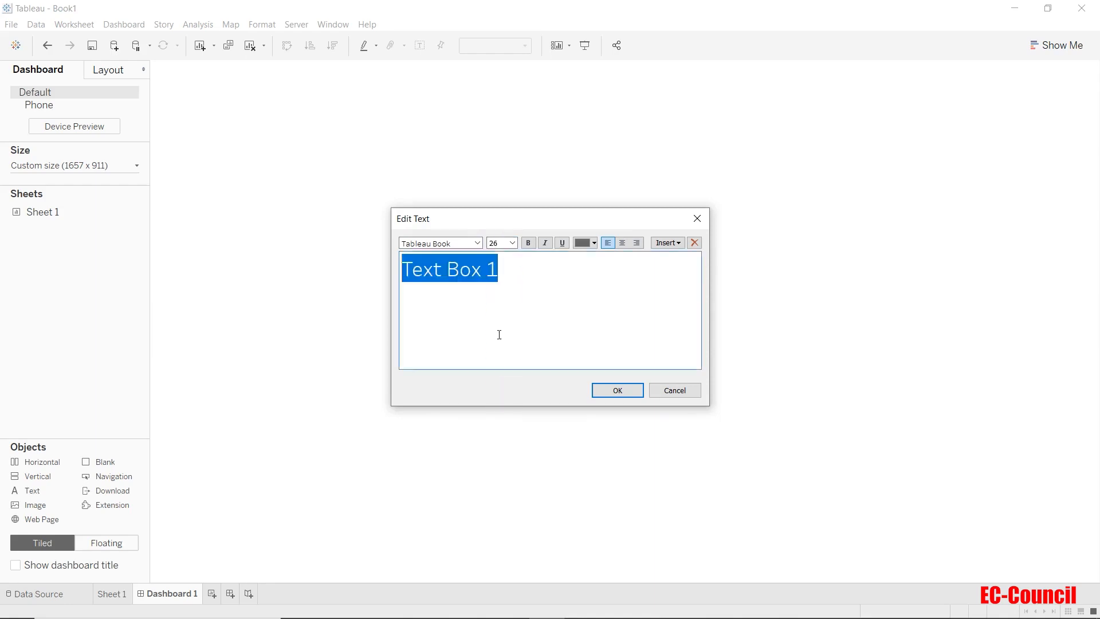
click(477, 243)
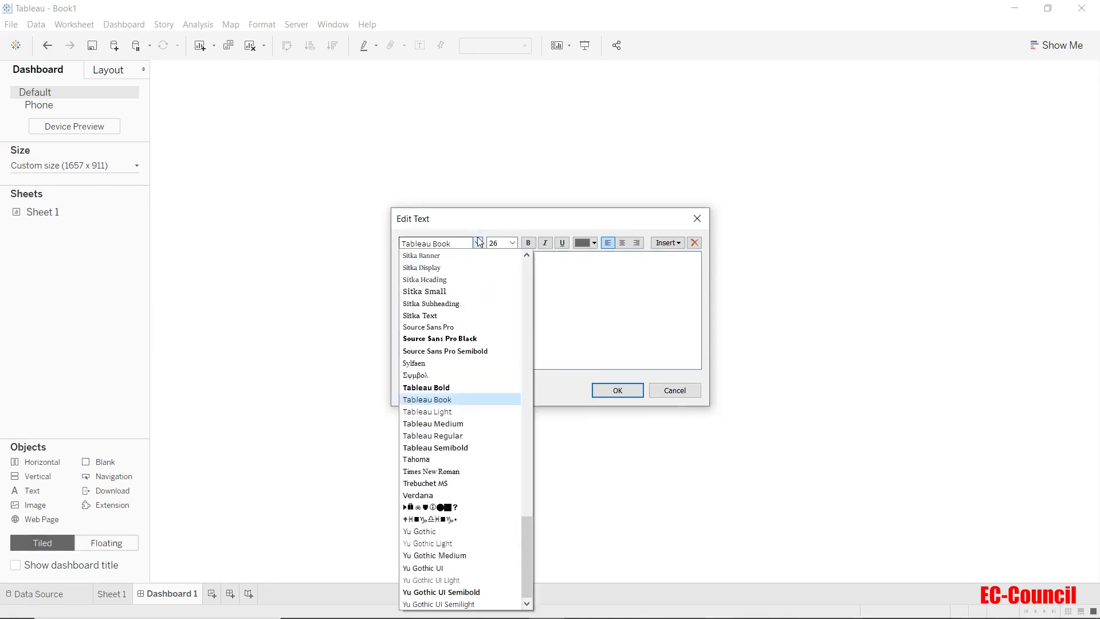
click(476, 448)
click(537, 302)
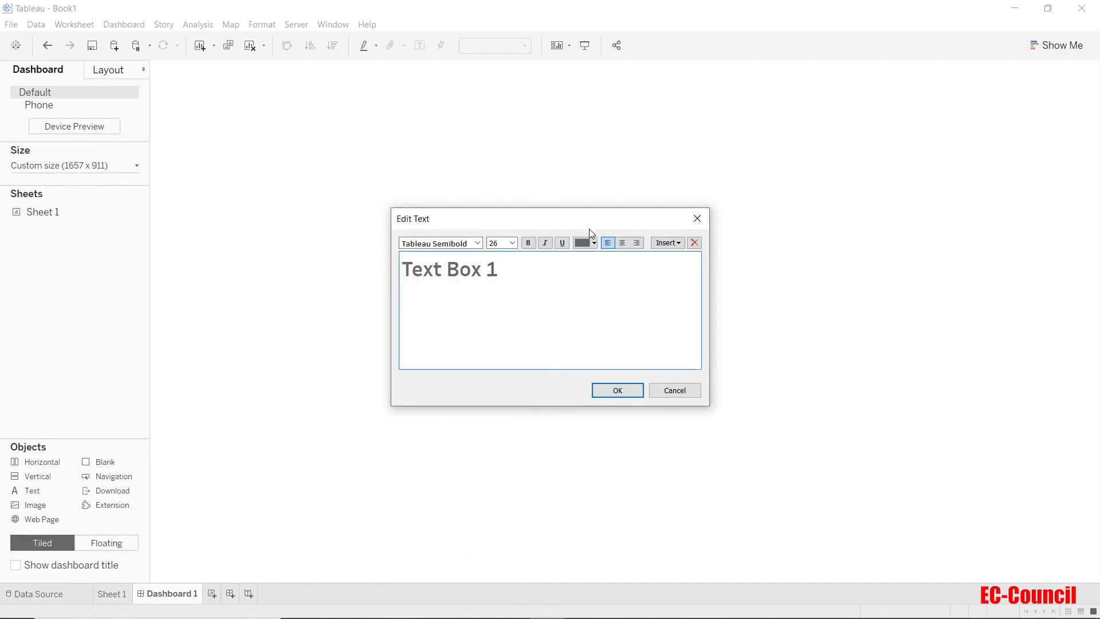
click(622, 390)
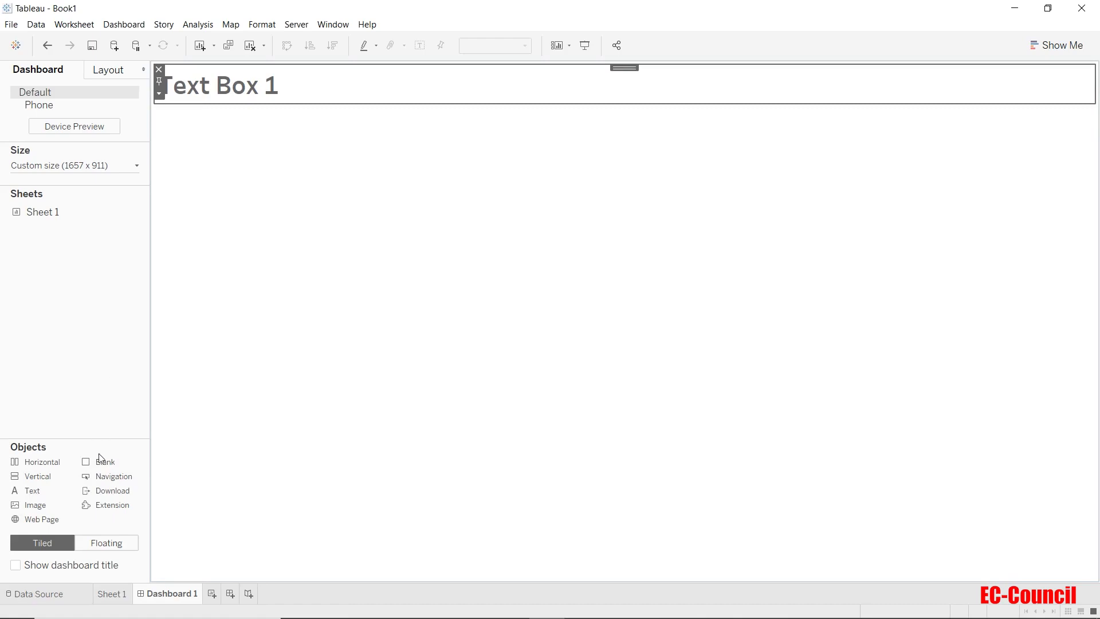
Place a blank object below the text box and add a navigation button to the dashboard.
drag(98, 461, 231, 327)
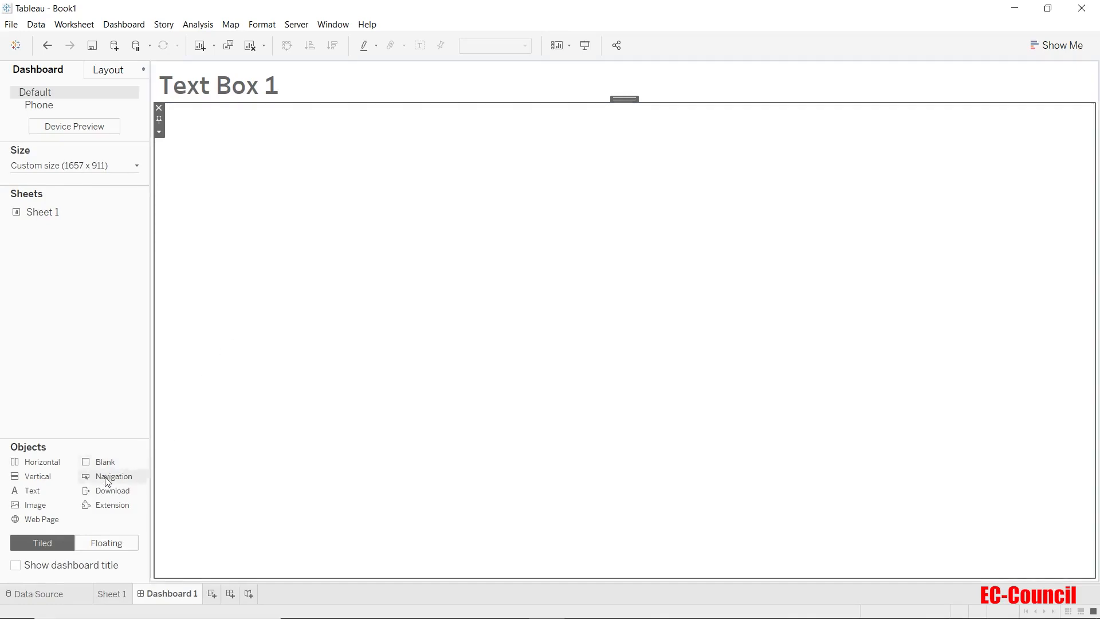
drag(105, 477, 176, 437)
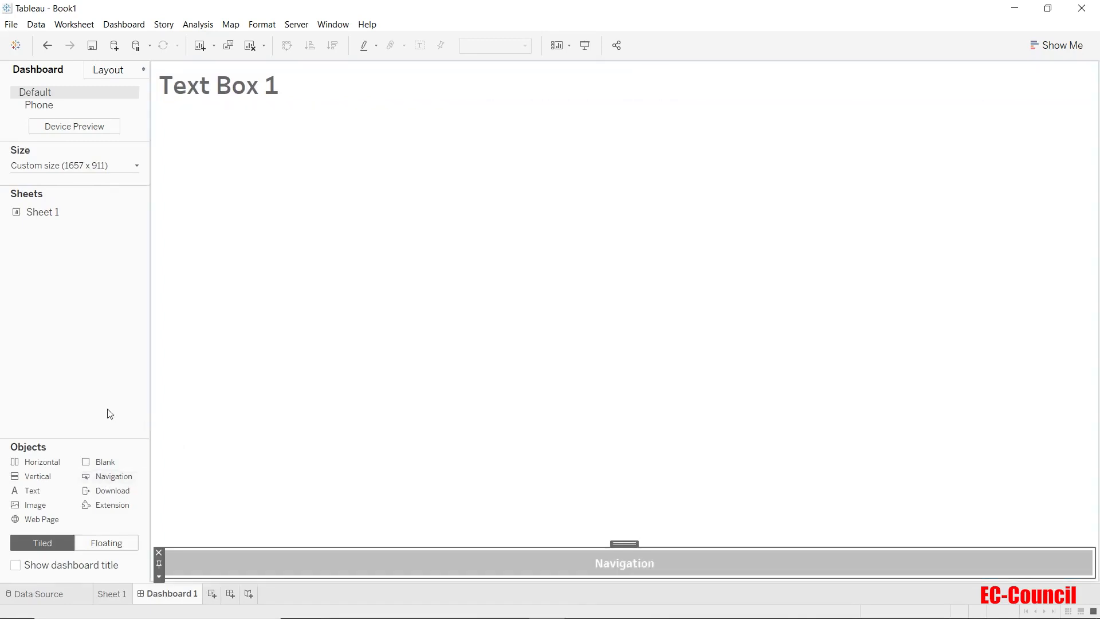
Open the navigation button's settings, examine the available navigation targets, and close them without changes.
click(160, 579)
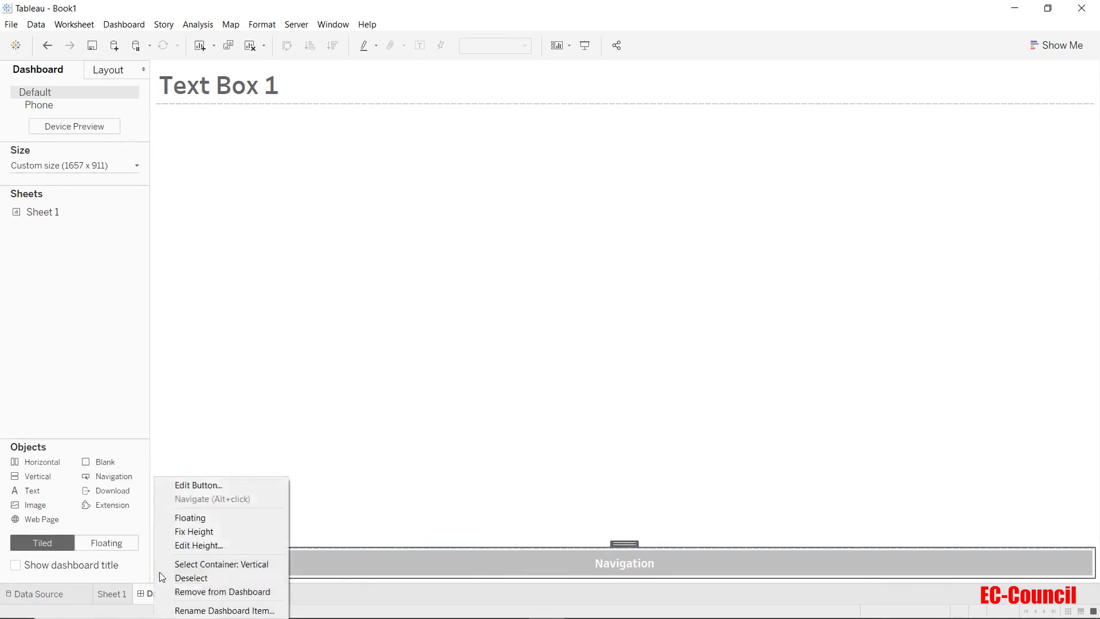
click(194, 487)
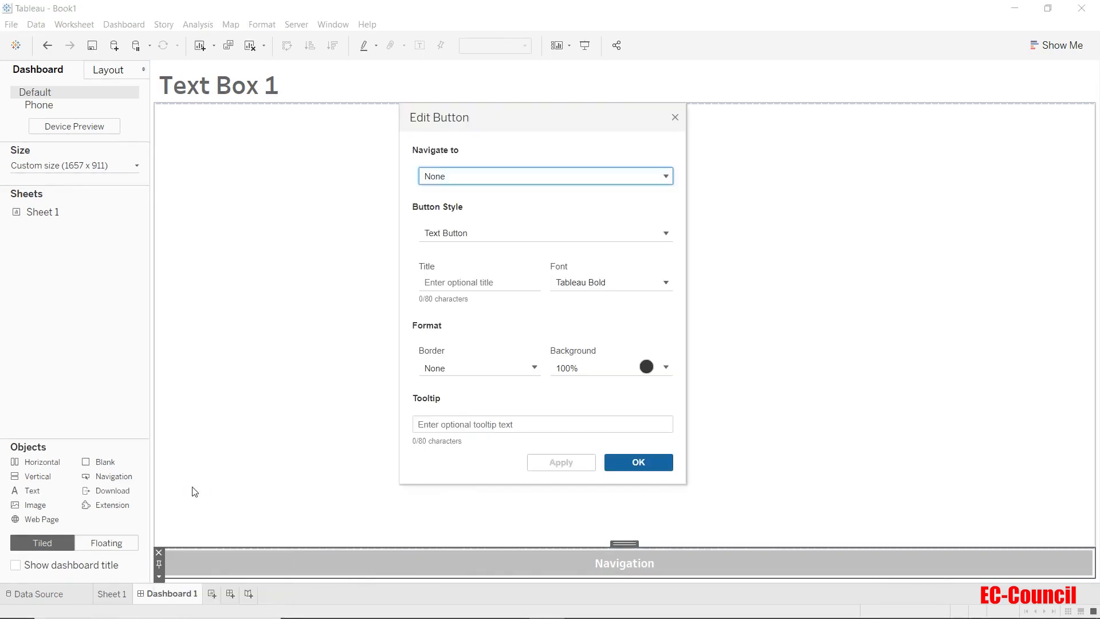
click(443, 179)
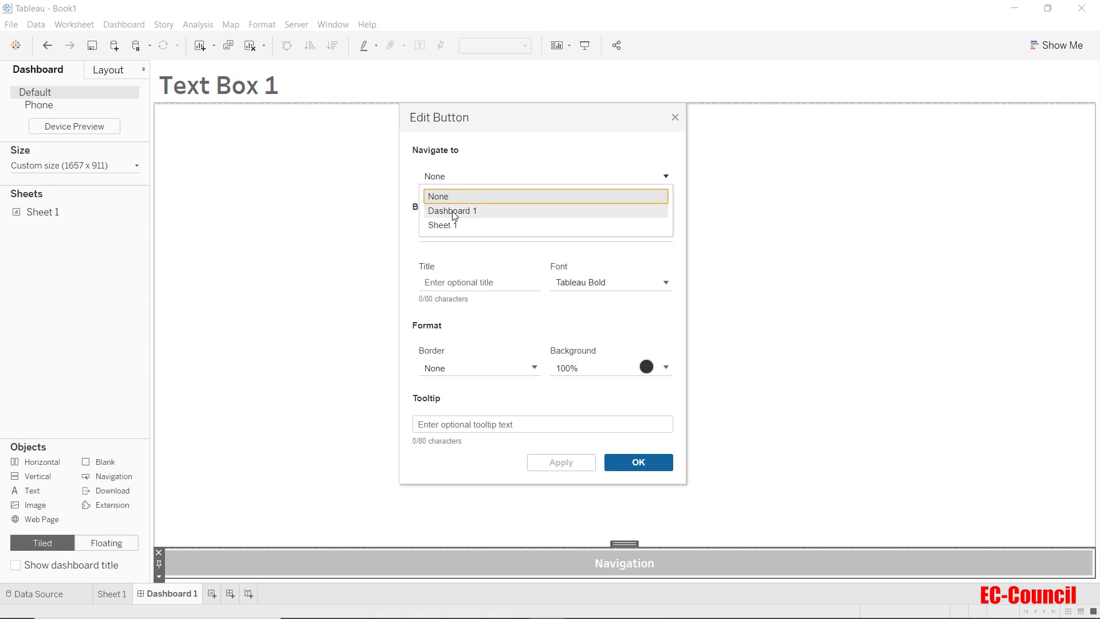
click(484, 173)
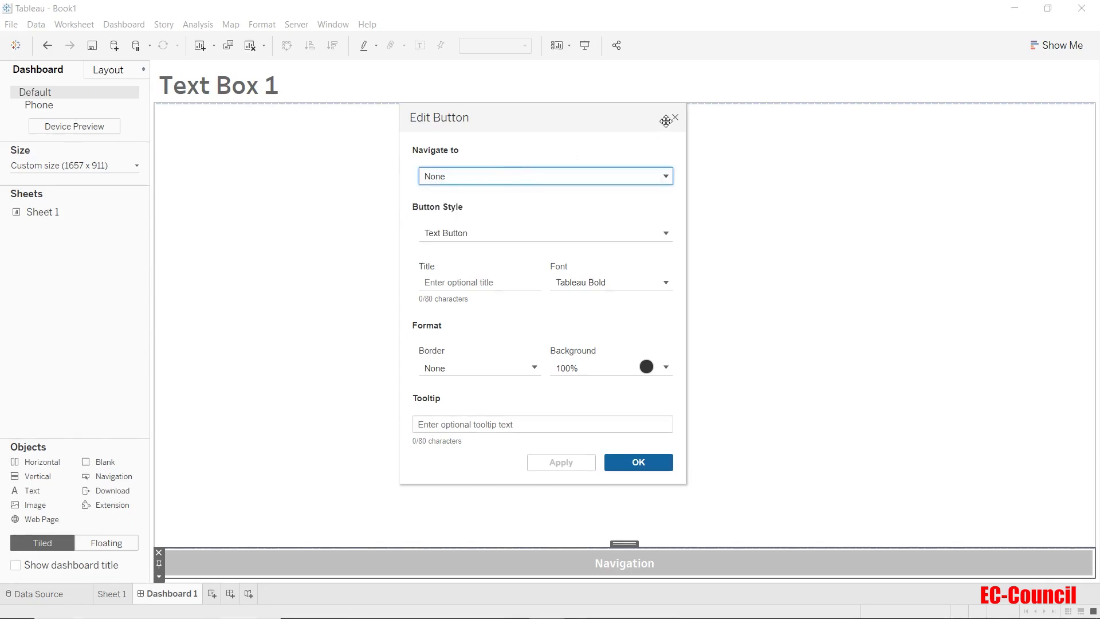
click(675, 118)
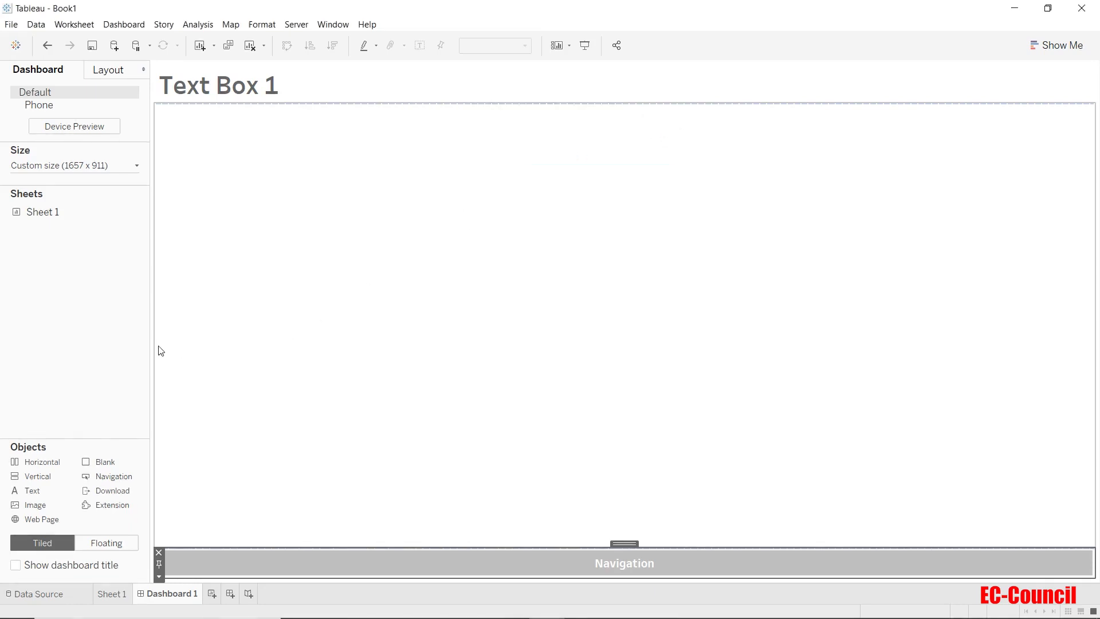
Add a download button above the navigation button, examine its available export formats, and close its settings without changes.
drag(98, 490, 182, 410)
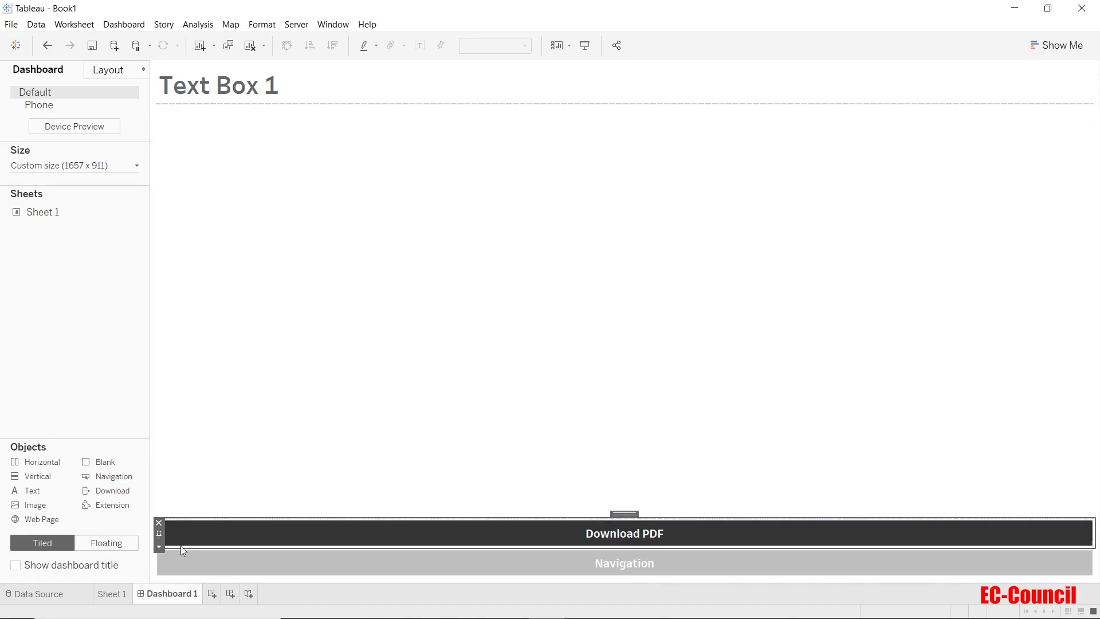
click(159, 548)
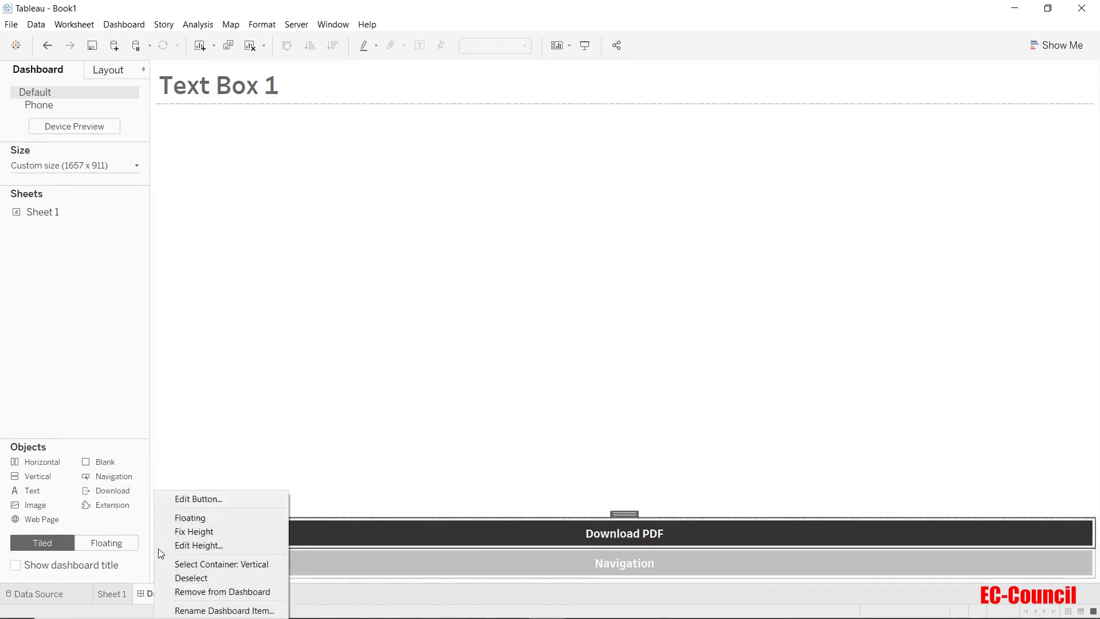
click(171, 517)
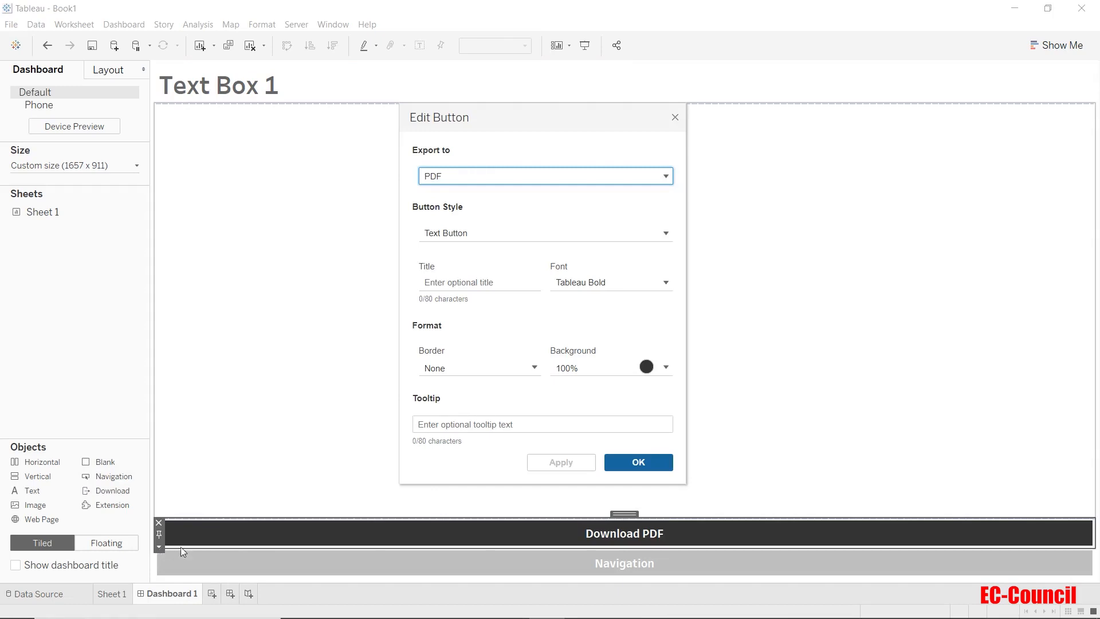
click(554, 184)
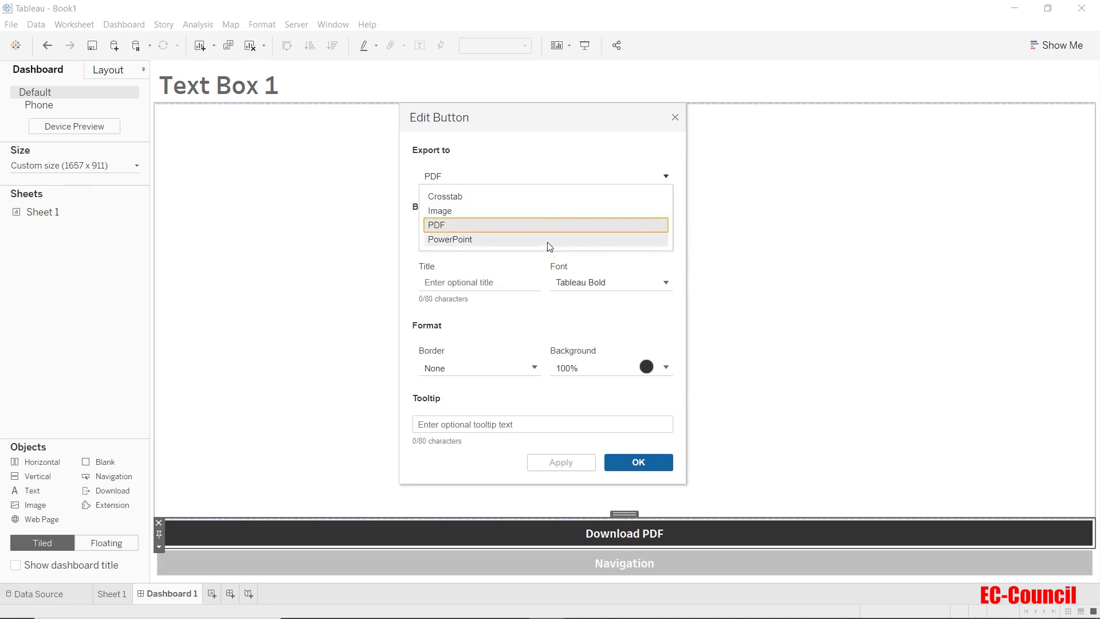
click(567, 170)
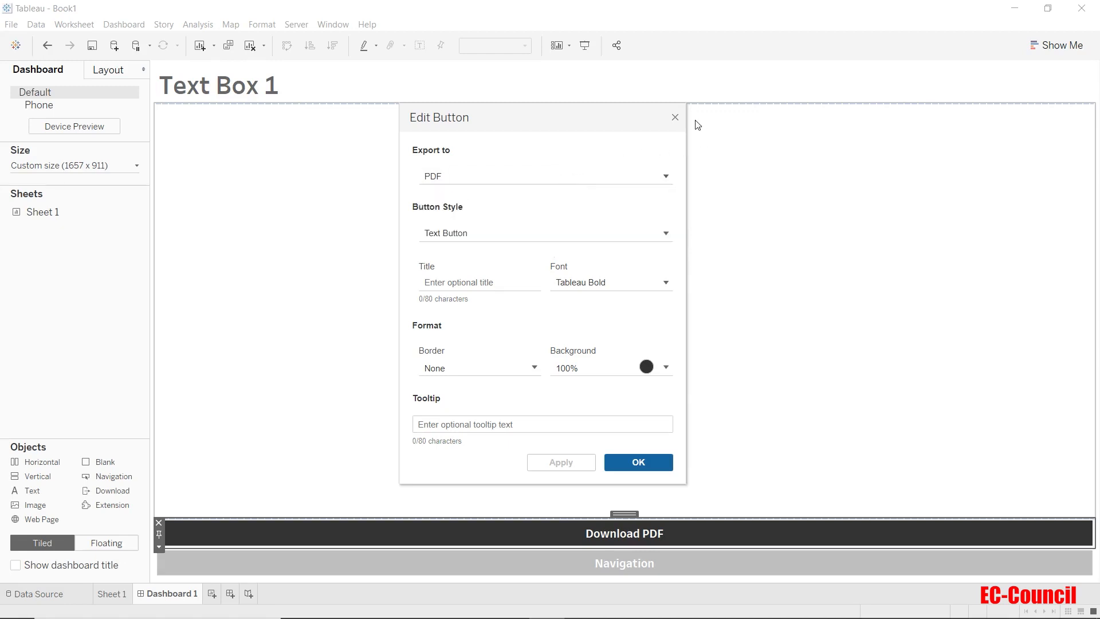
click(674, 117)
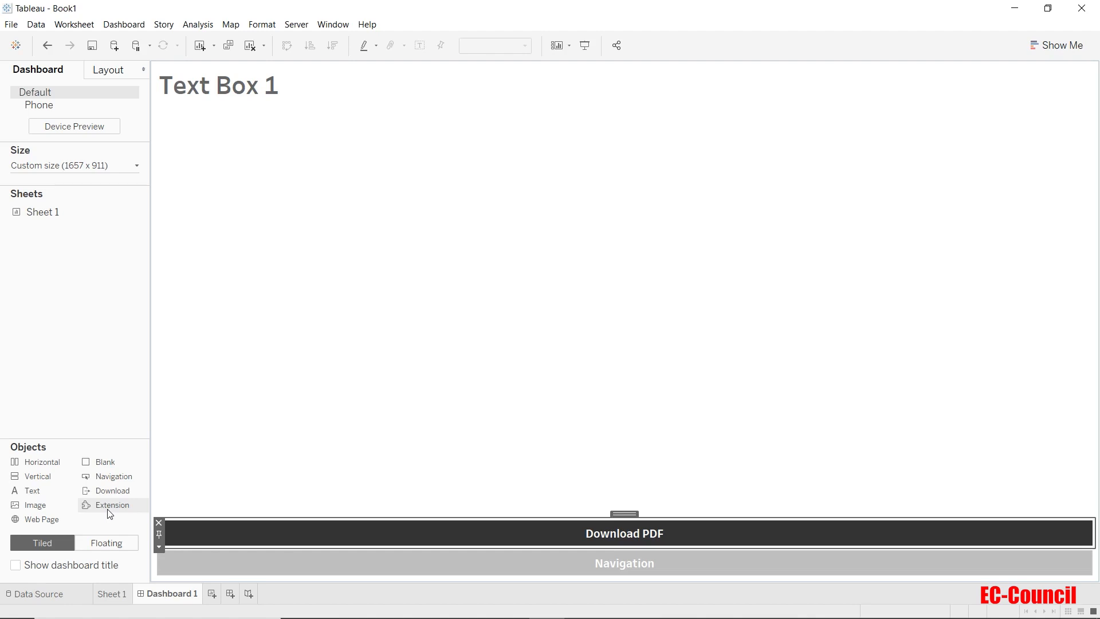
Make the "Text Box 1" object floating, move it to the dashboard's upper-right corner, and enlarge it in width and height.
click(351, 89)
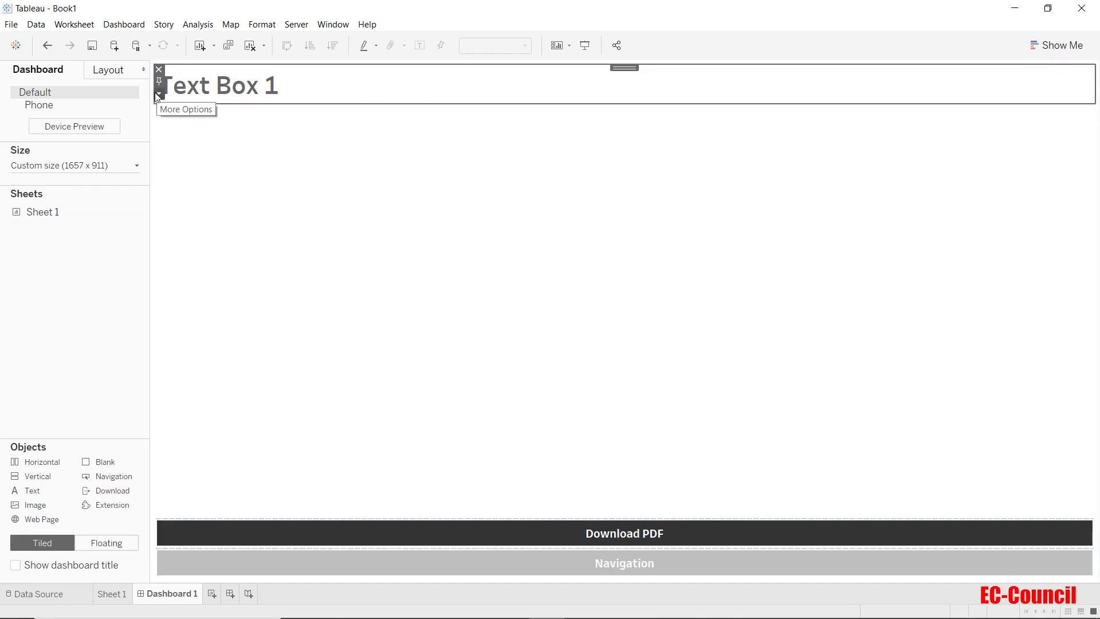
click(157, 94)
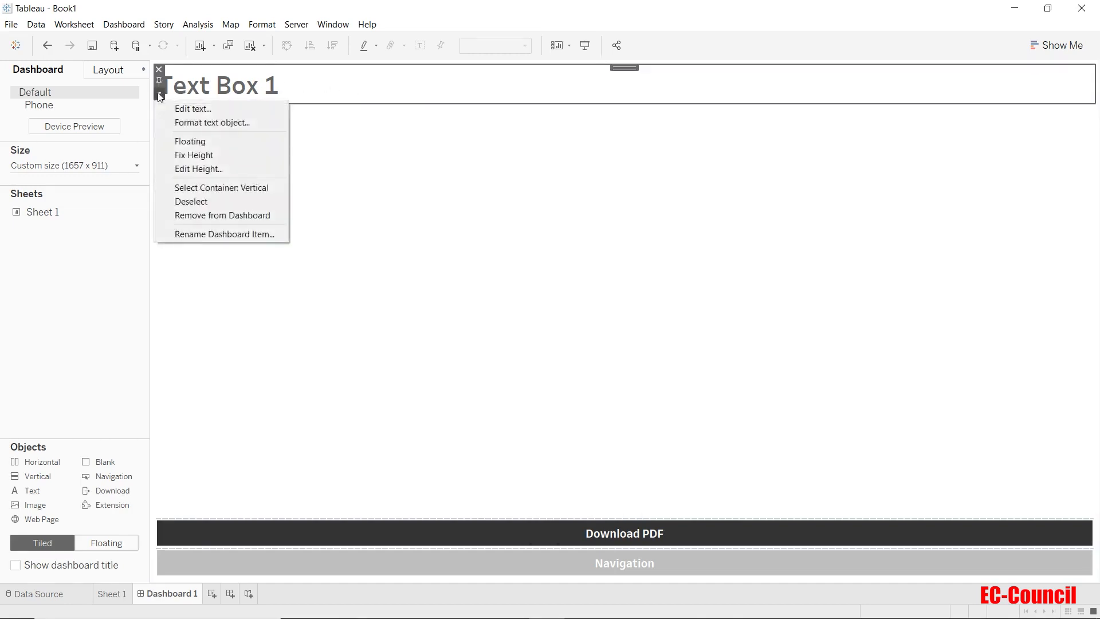
click(185, 140)
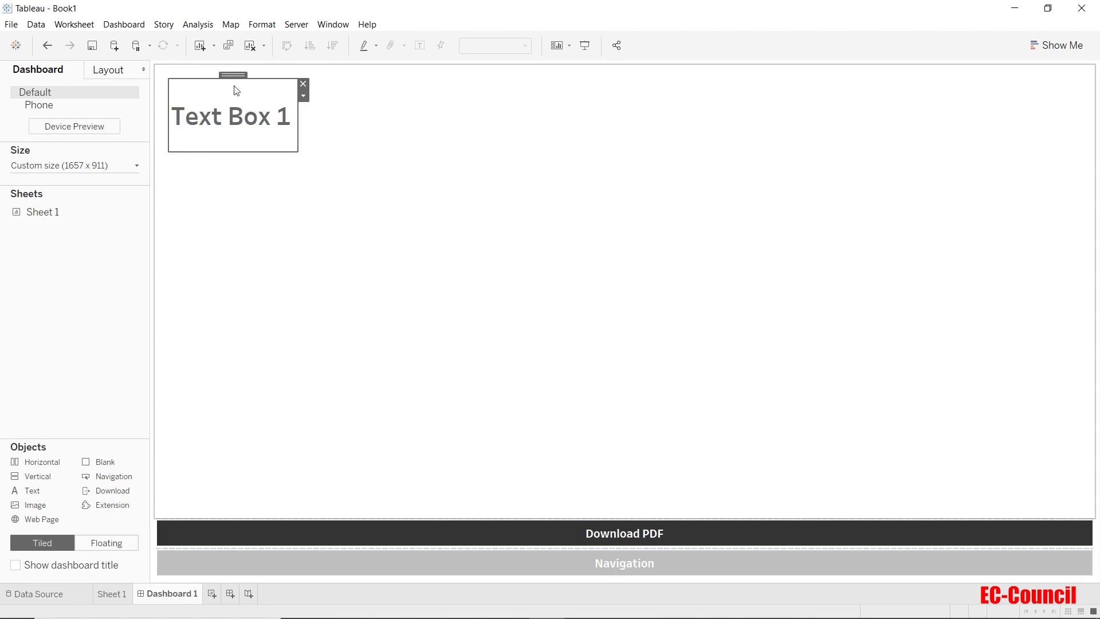
drag(240, 86, 1022, 70)
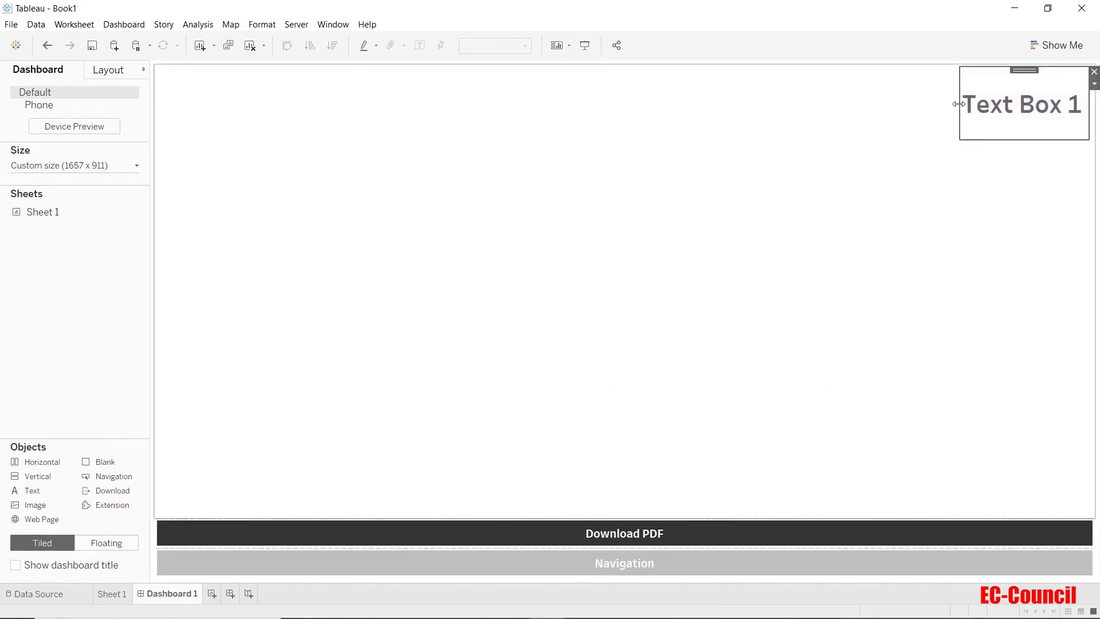
drag(959, 104, 756, 108)
drag(789, 140, 786, 262)
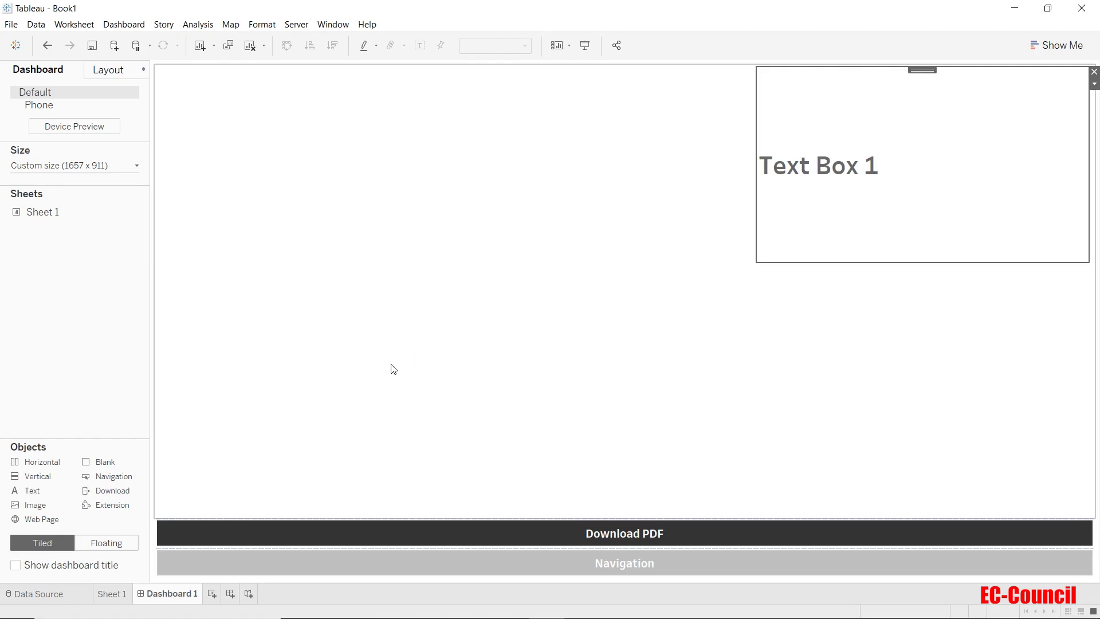
Add a floating text object reading "Text Box 2" in Tableau Bold at size 24, positioned left of "Text Box 1".
click(127, 549)
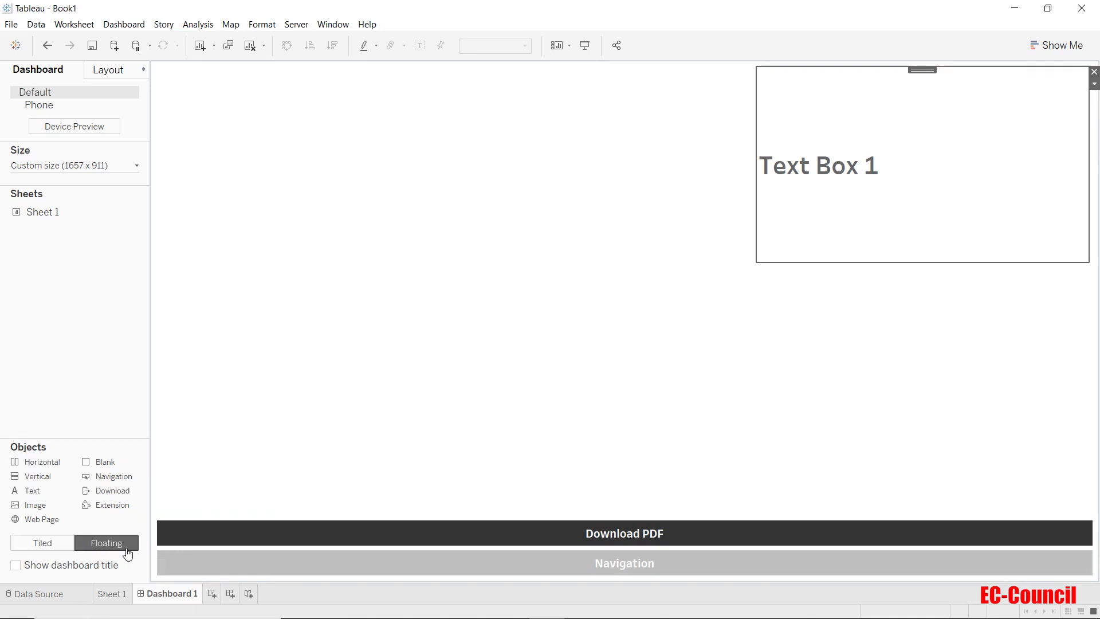
drag(35, 495, 327, 302)
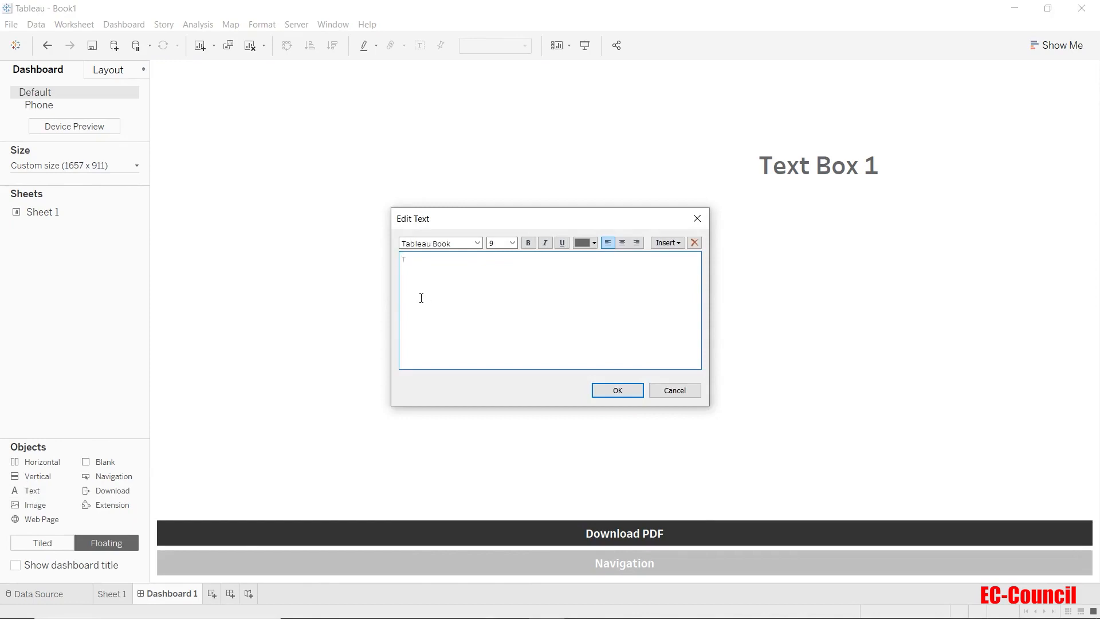
text(Text Box 2)
key(ctrl+a)
click(504, 243)
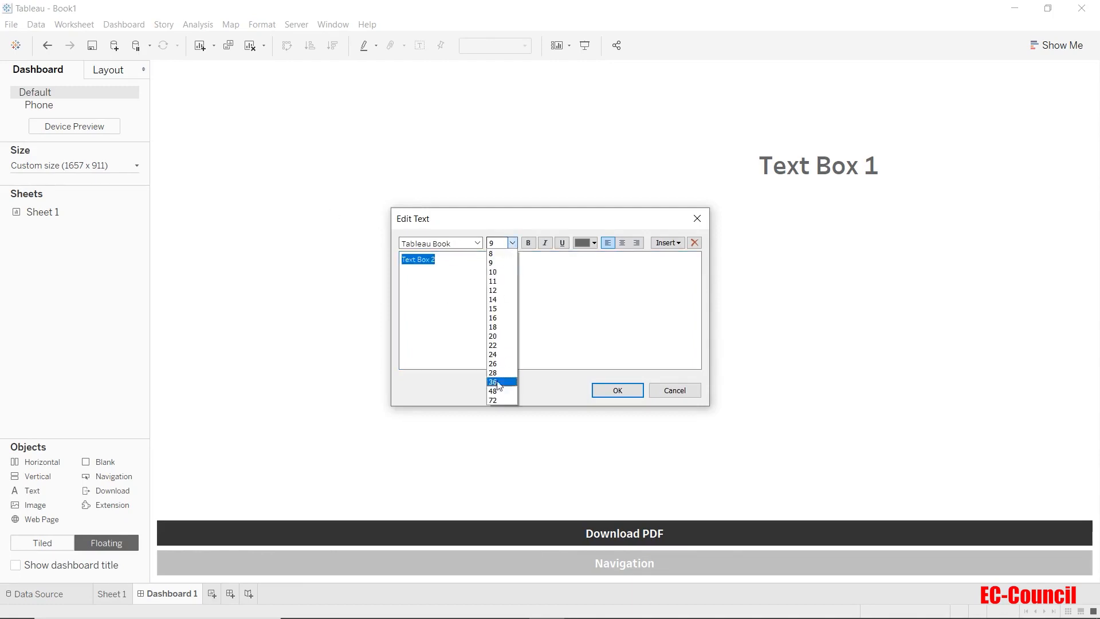
click(494, 354)
click(477, 243)
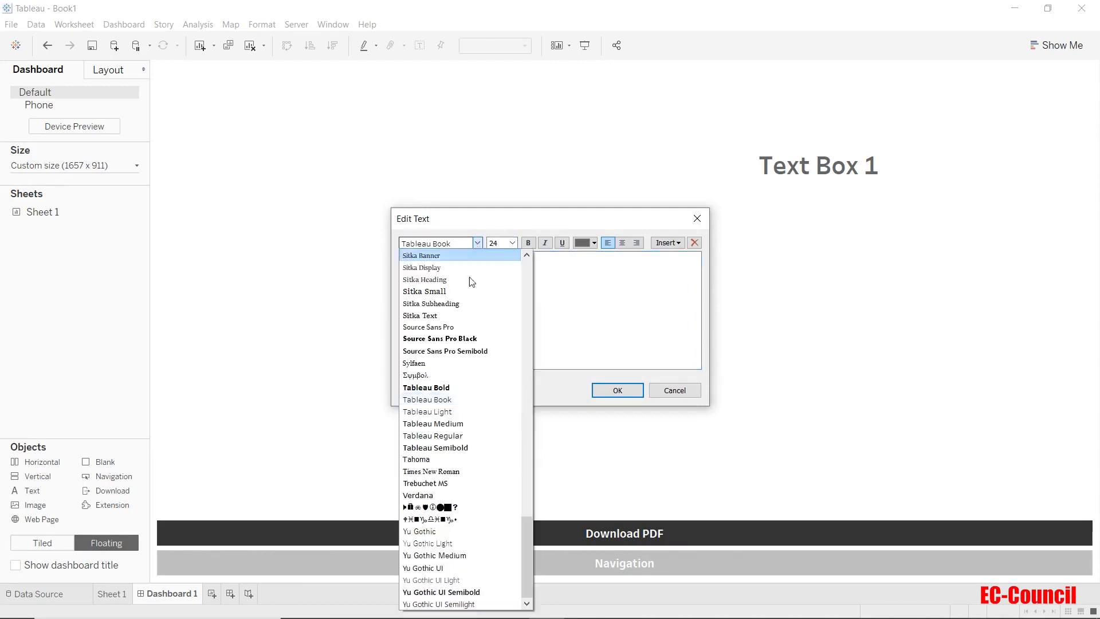
click(455, 387)
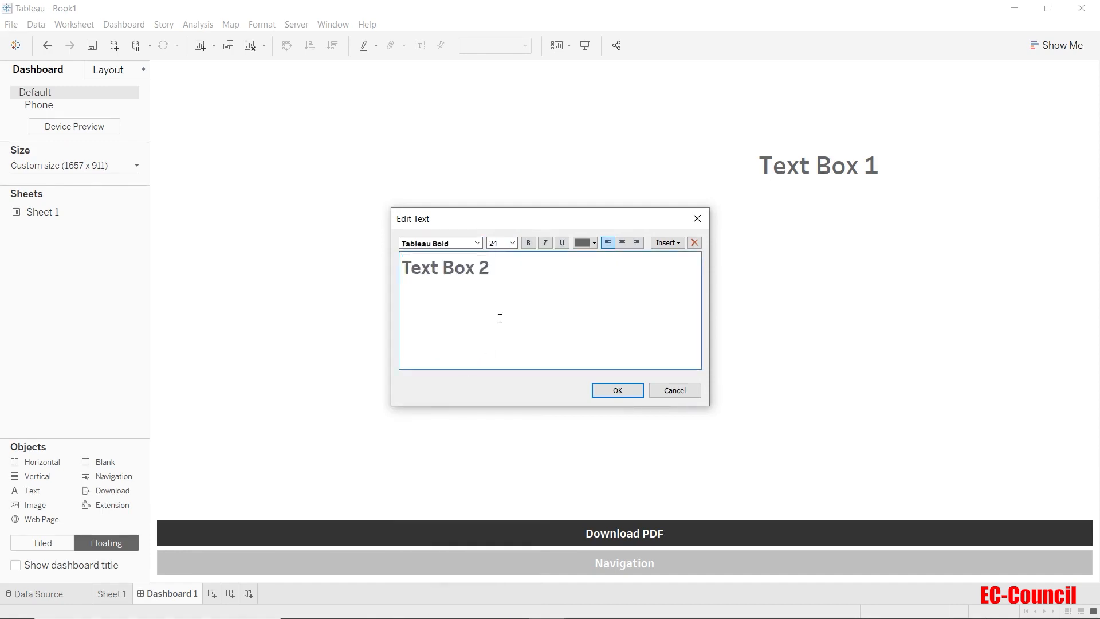
click(616, 389)
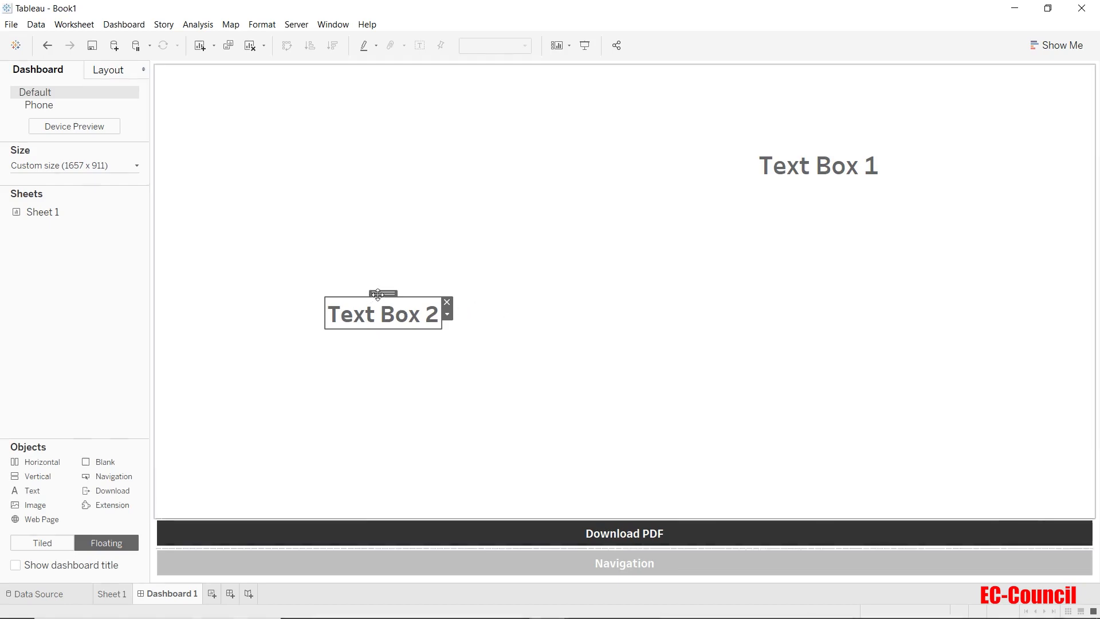
drag(383, 293, 504, 155)
click(496, 206)
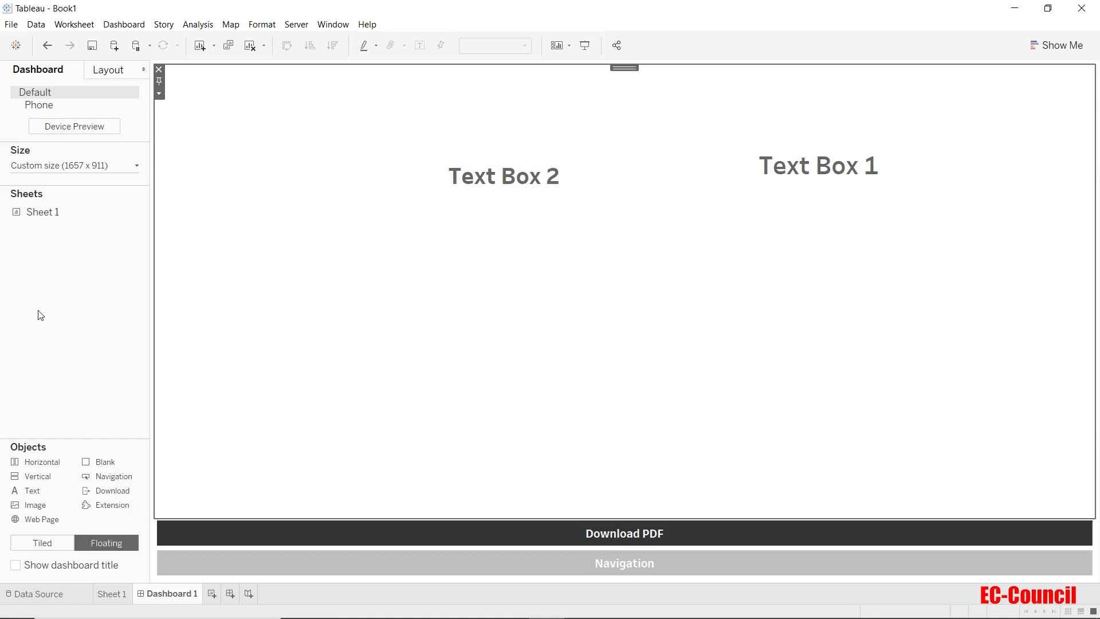
Show the dashboard title and replace its text with "Dashboard Title".
click(16, 566)
click(200, 80)
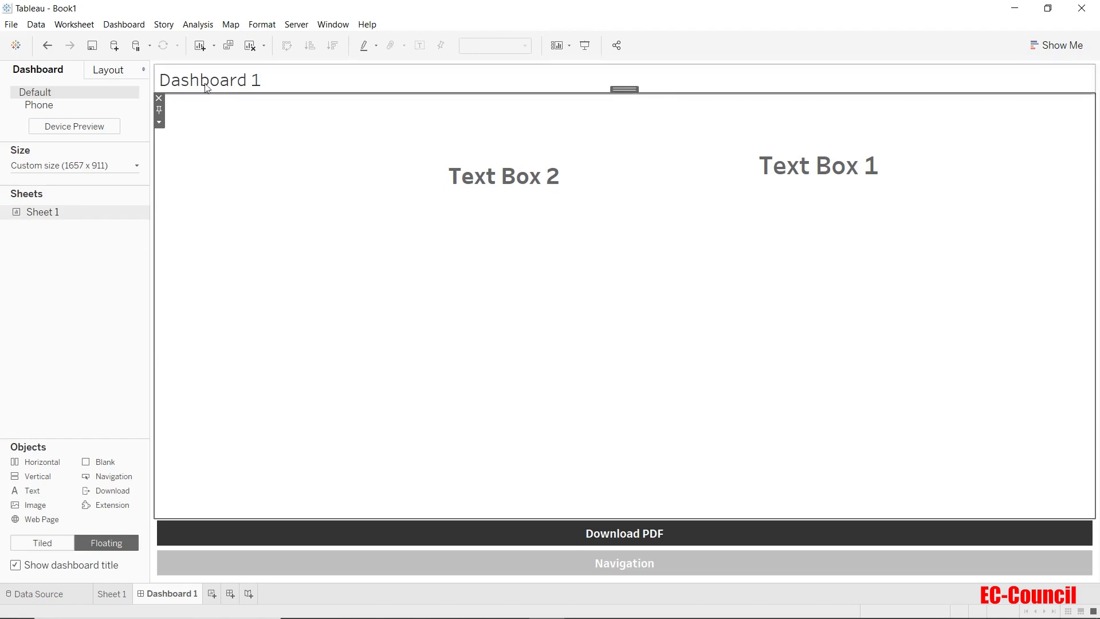
double_click(207, 83)
text(Dashb)
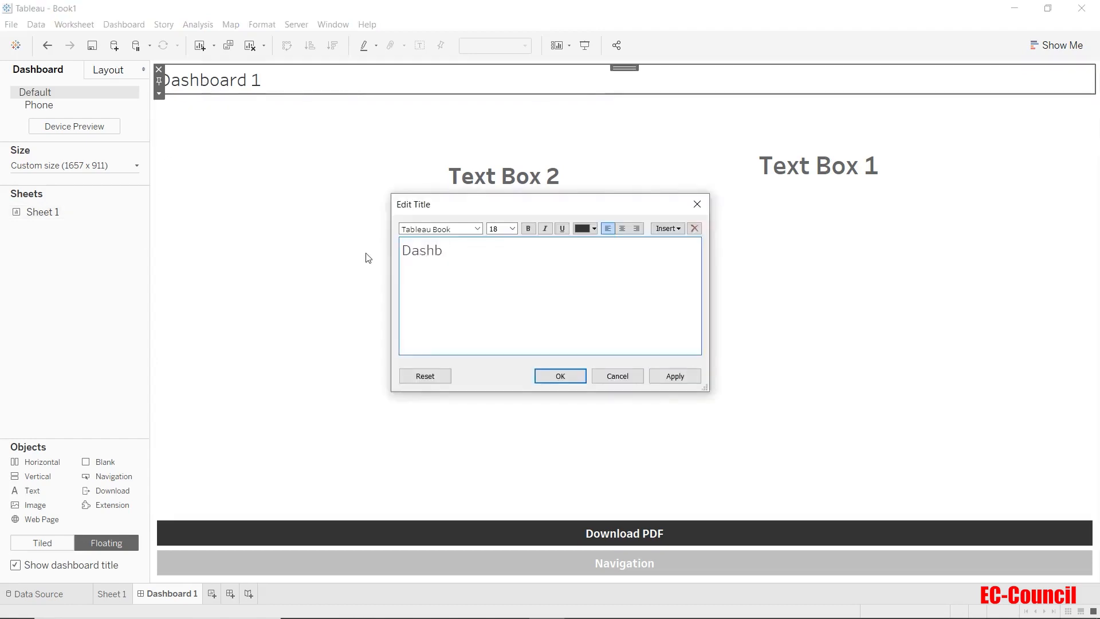
text(oar)
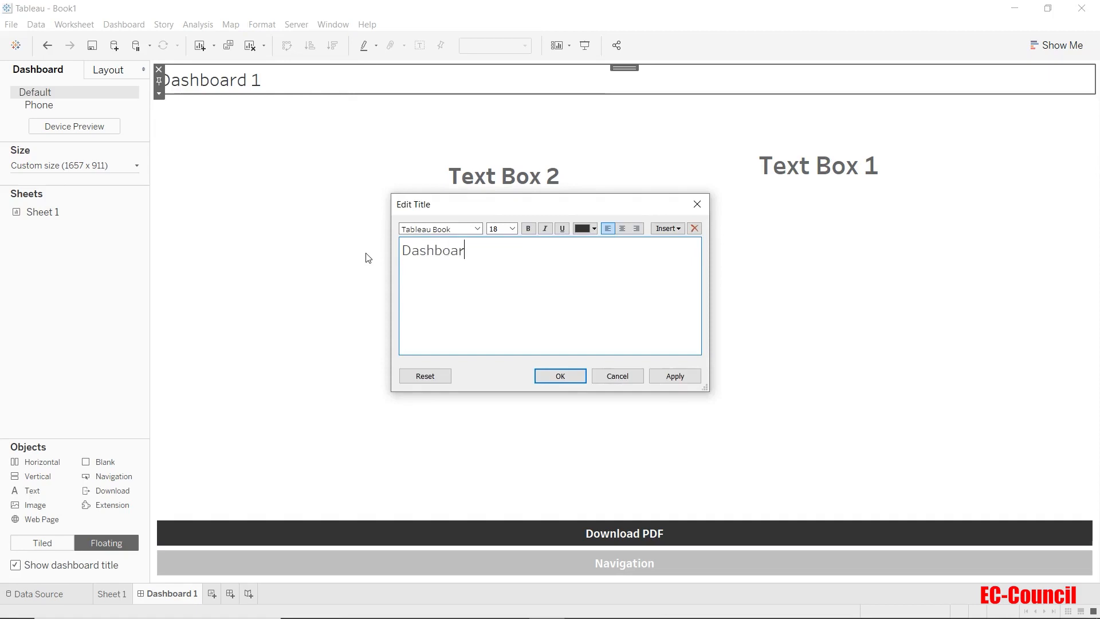
text(d Title)
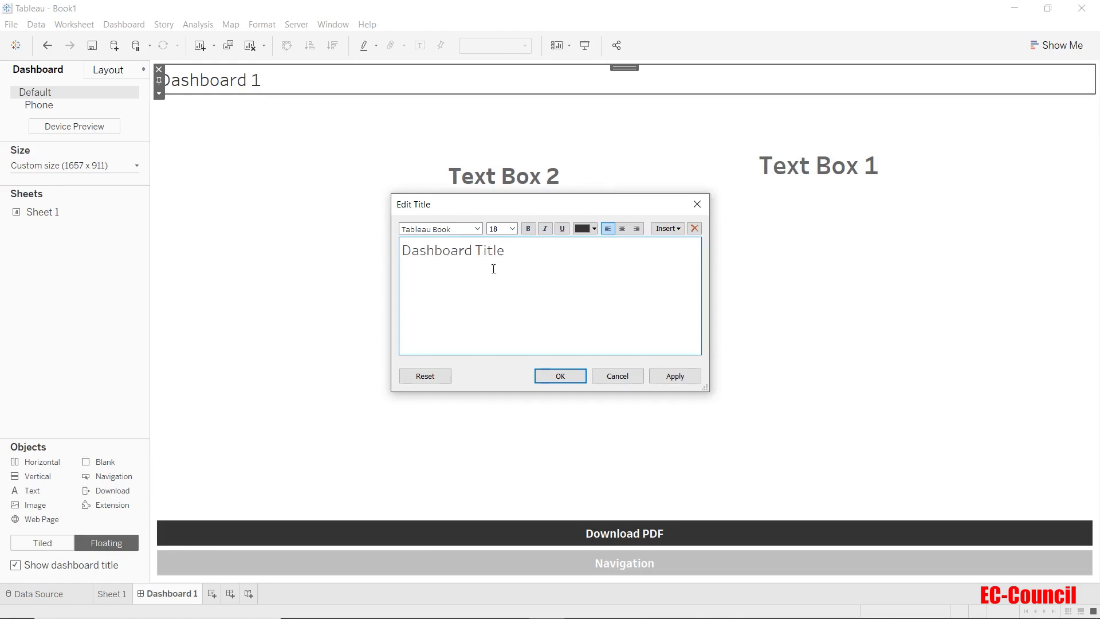
Format the dashboard's title text in Tableau Medium at size 36 and apply the edited title.
drag(494, 269, 369, 243)
click(477, 229)
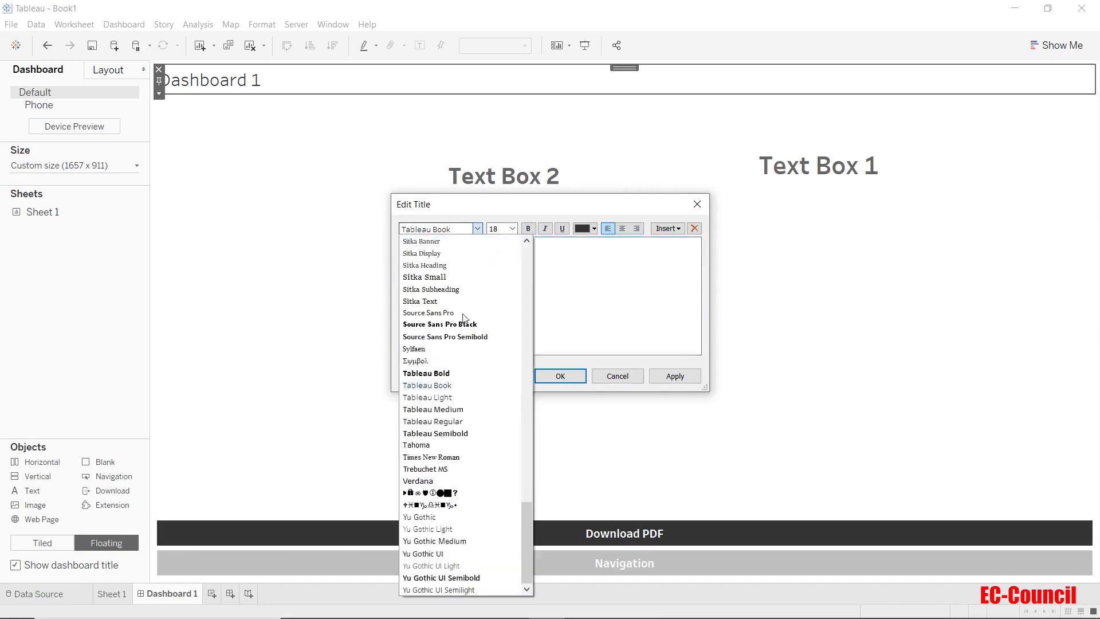
click(456, 411)
click(512, 228)
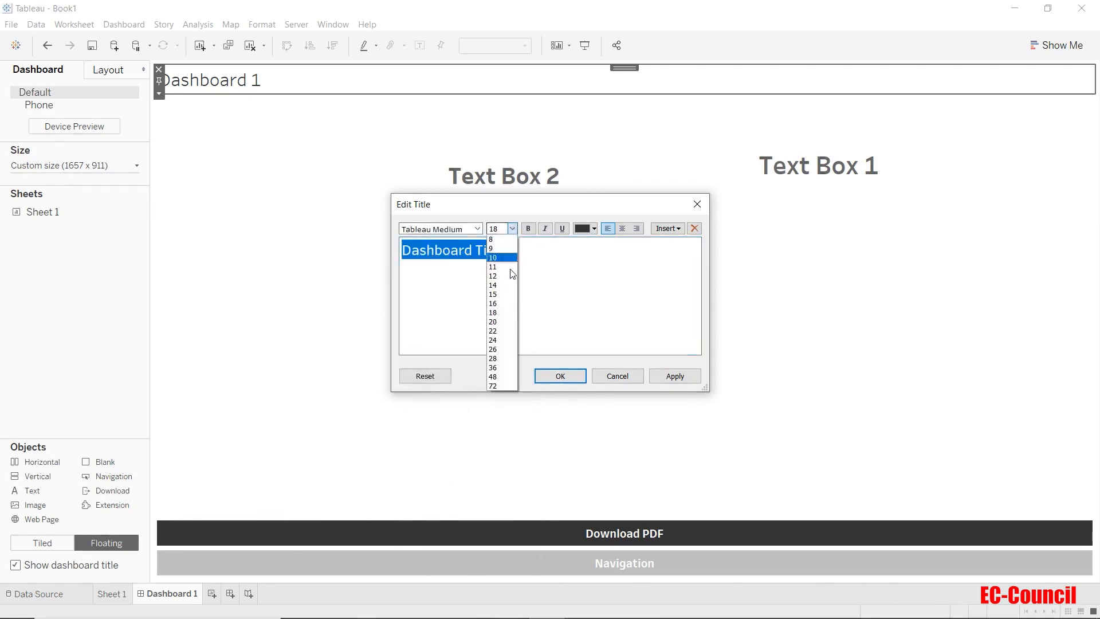
click(500, 370)
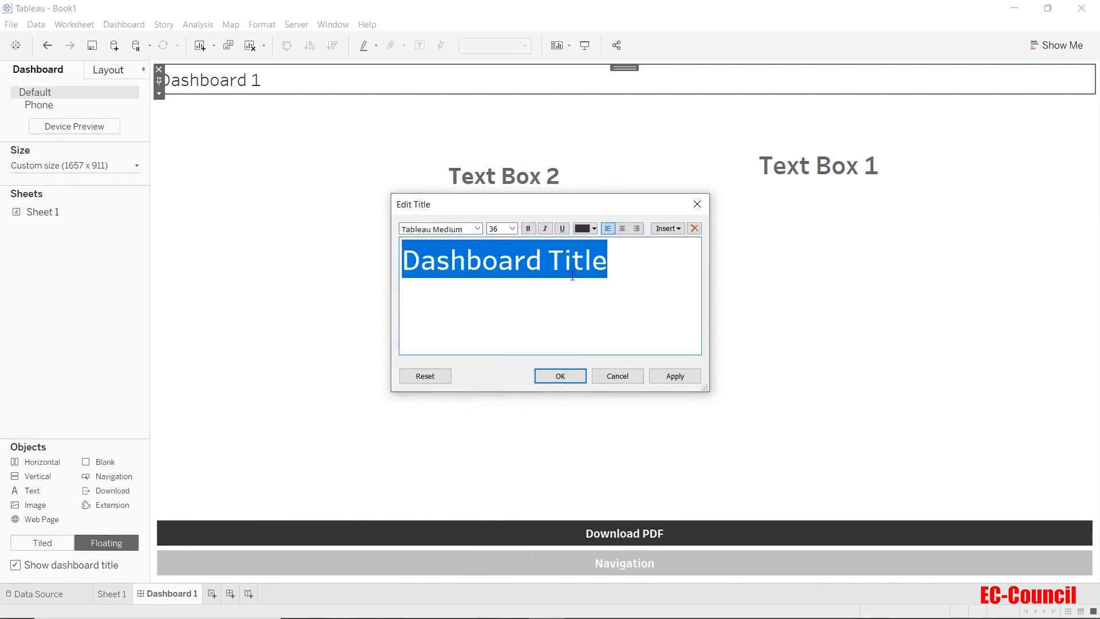
click(572, 378)
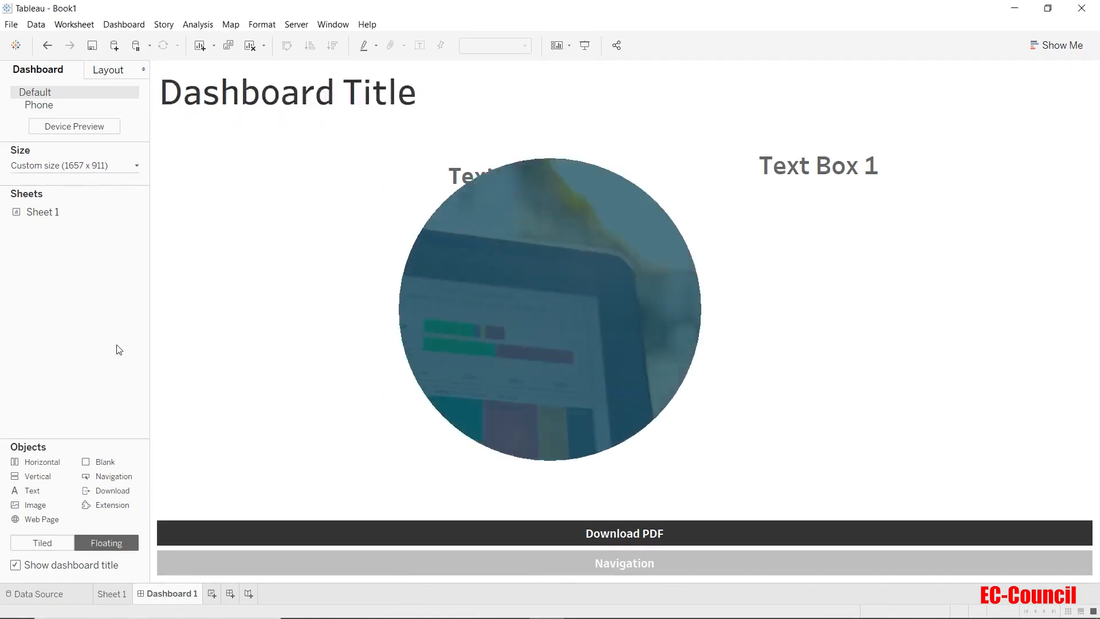